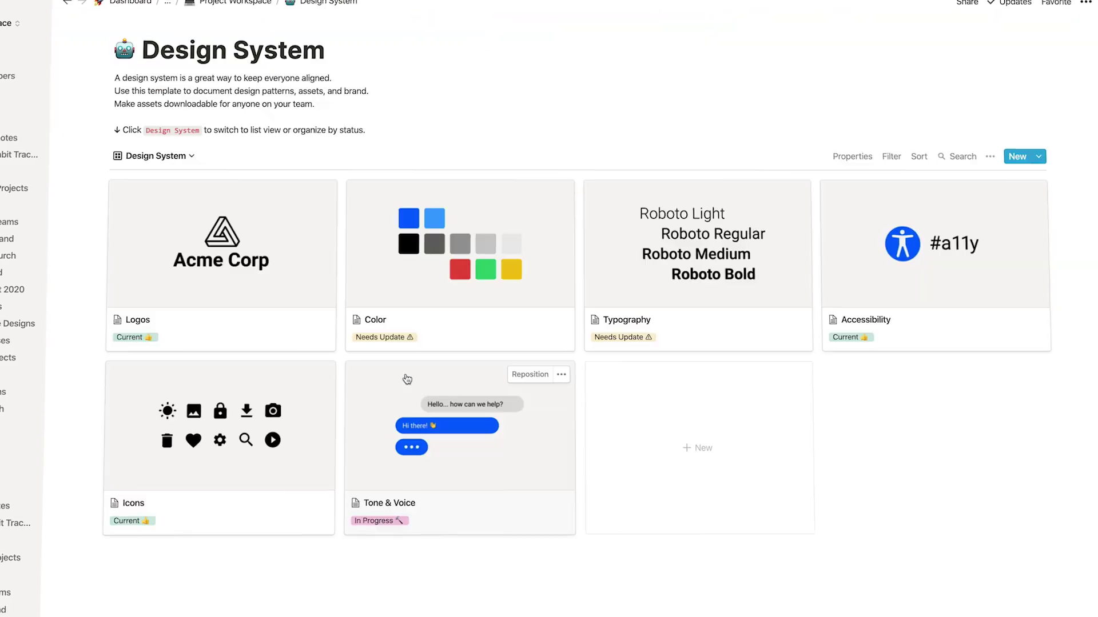
Go to the Freelance Projects page and show the New Freelance Project template's configuration.
{"action": "left_click", "coordinate": [387, 265]}
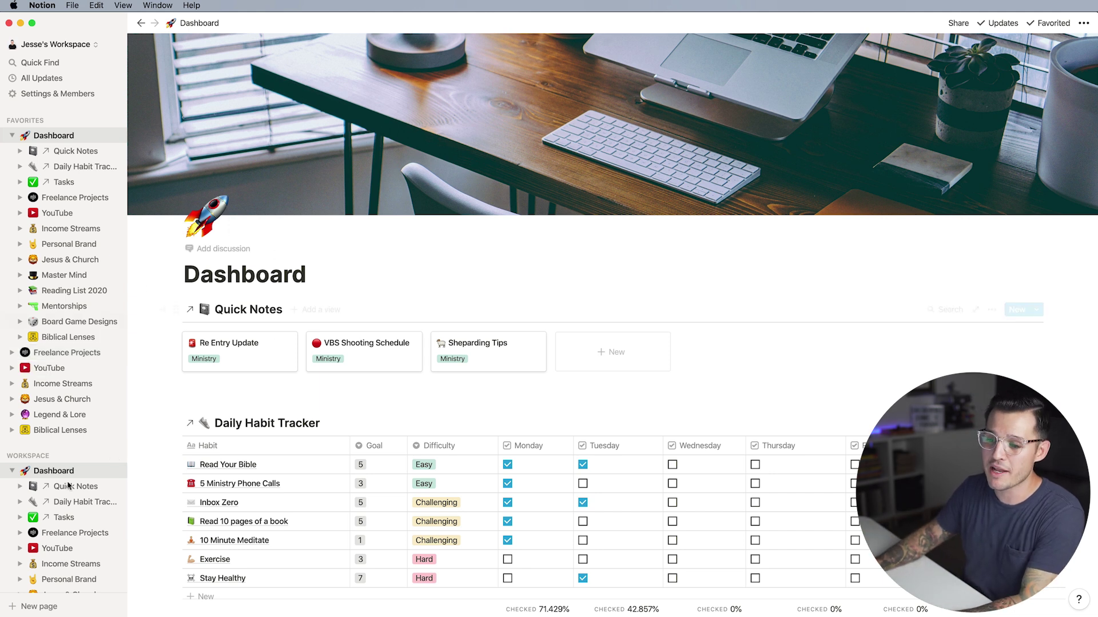
{"action": "left_click", "coordinate": [59, 355]}
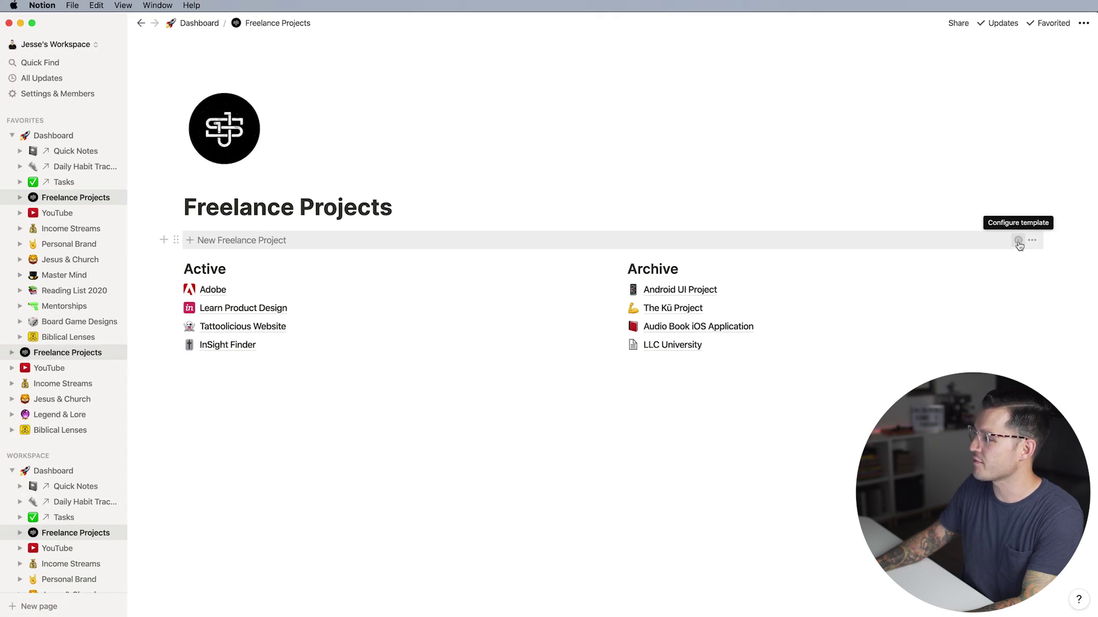
{"action": "left_click", "coordinate": [1018, 242]}
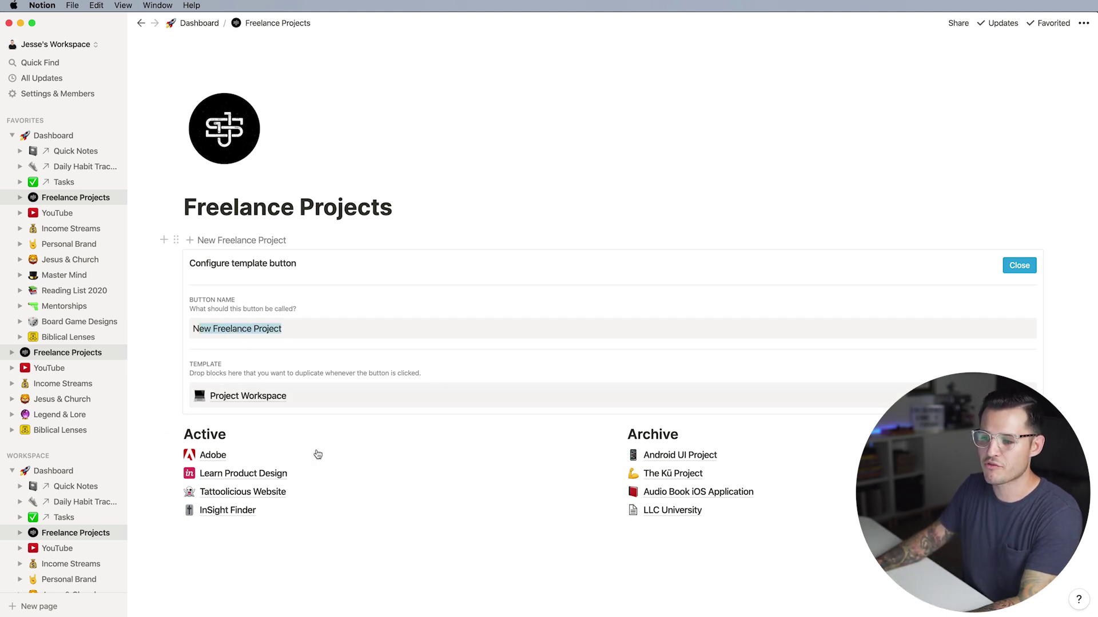
View the Project Workspace template block as its own page, then return to Freelance Projects.
{"action": "left_click", "coordinate": [246, 397]}
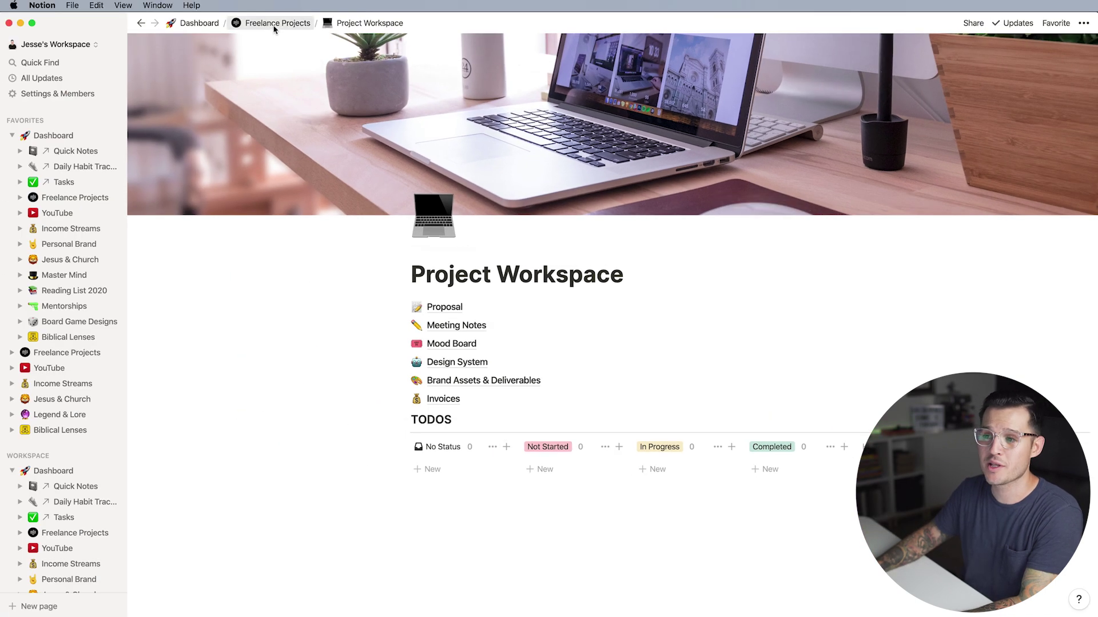
{"action": "left_click", "coordinate": [266, 22]}
Create a project from the New Freelance Project template and bring up its Share menu.
{"action": "left_click", "coordinate": [249, 241]}
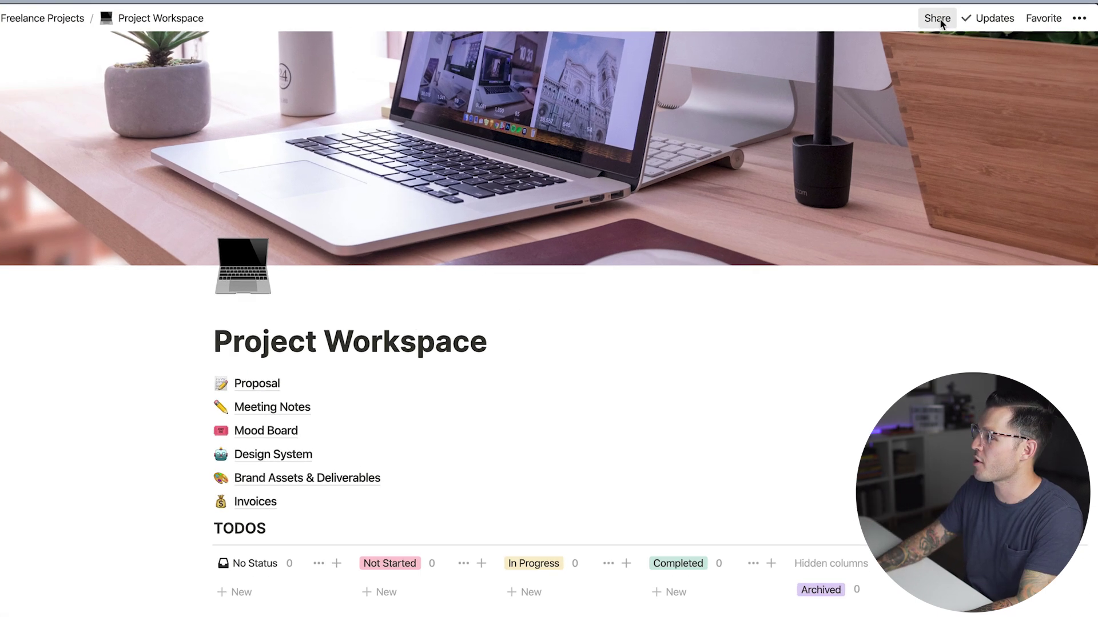
{"action": "left_click", "coordinate": [937, 18]}
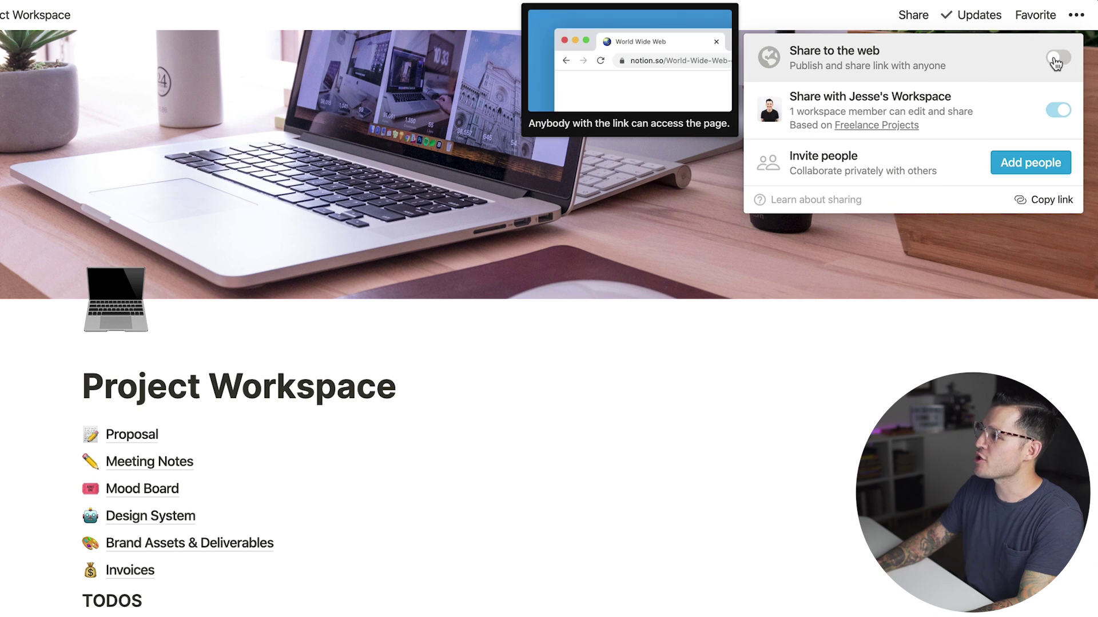
Publish Project Workspace to the web with comments on and template duplication off, and copy its link.
{"action": "left_click", "coordinate": [1056, 58]}
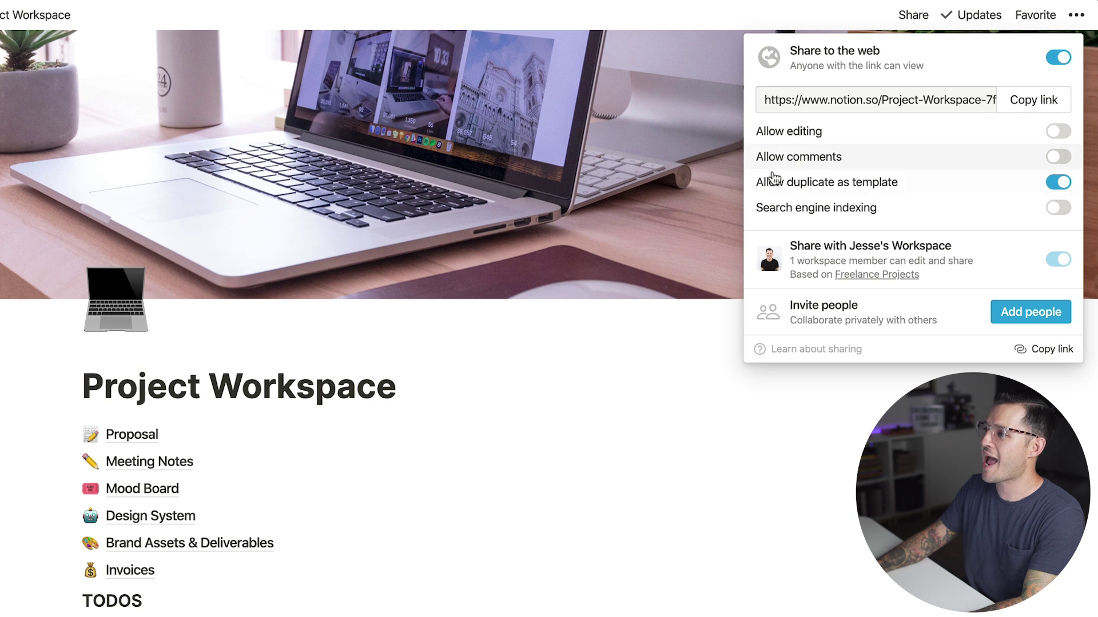
{"action": "mouse_move", "coordinate": [1022, 155]}
{"action": "mouse_move", "coordinate": [789, 192]}
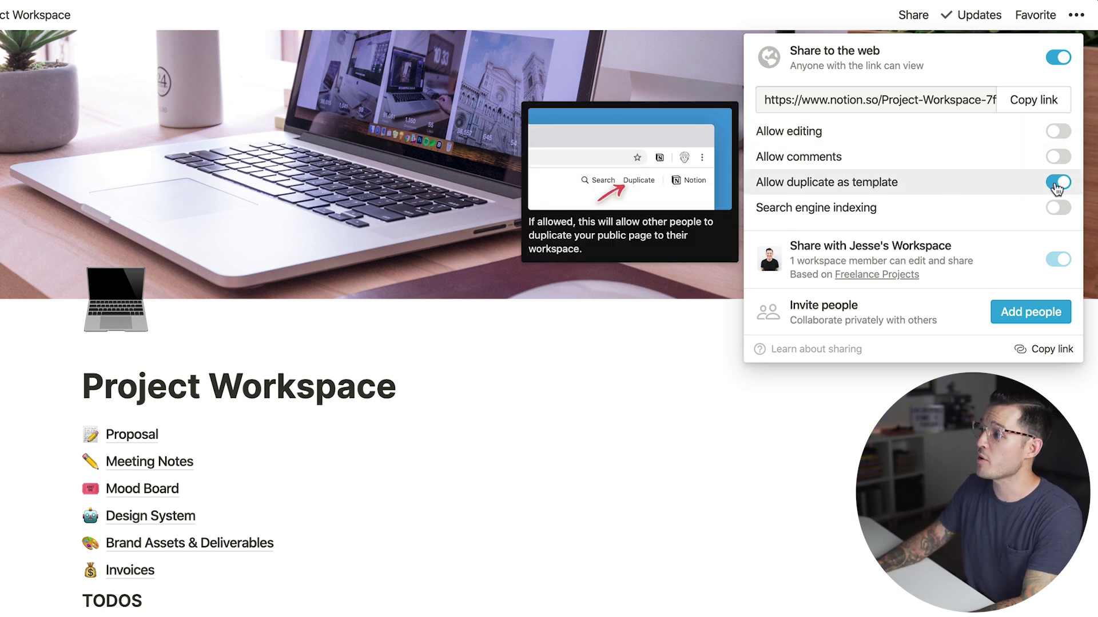
{"action": "left_click", "coordinate": [1055, 185]}
{"action": "mouse_move", "coordinate": [1058, 166]}
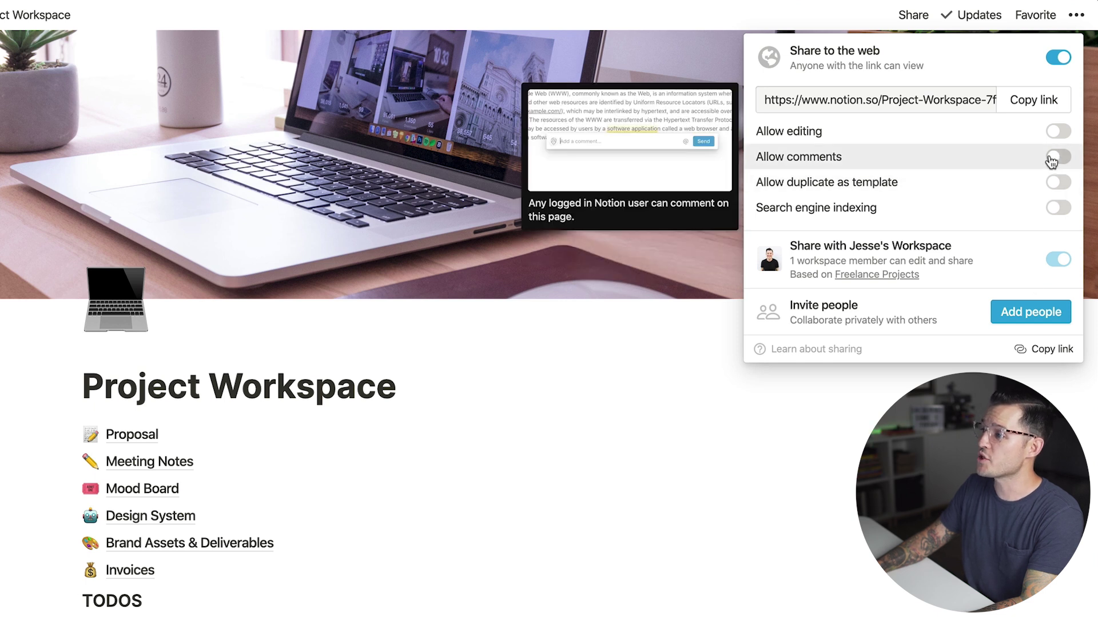
{"action": "left_click", "coordinate": [1055, 160]}
{"action": "mouse_move", "coordinate": [1046, 134]}
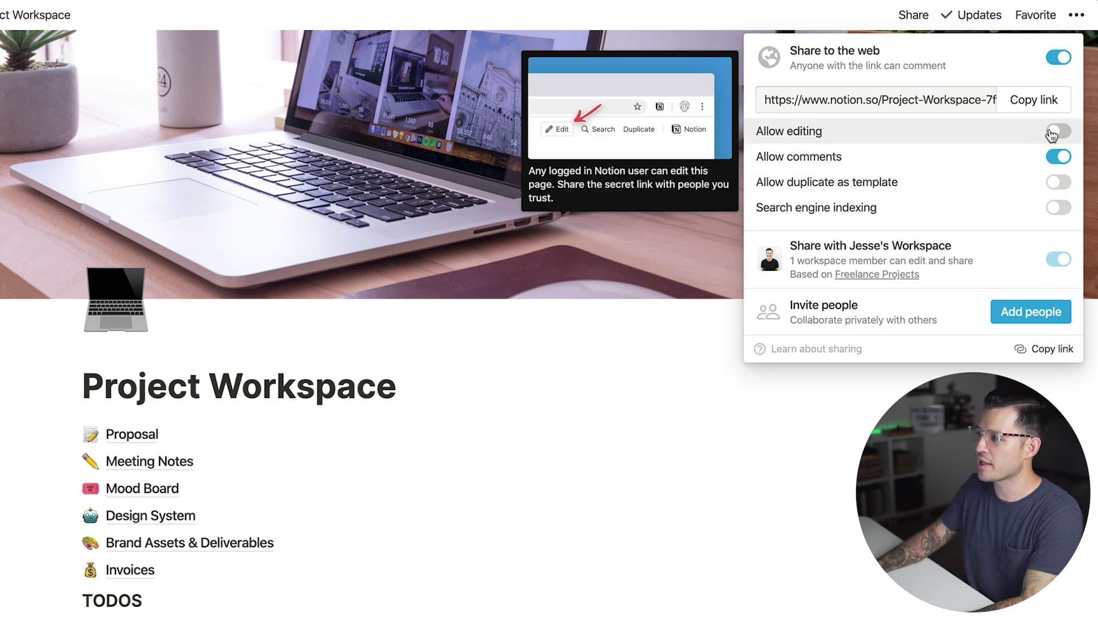
{"action": "mouse_move", "coordinate": [1050, 212]}
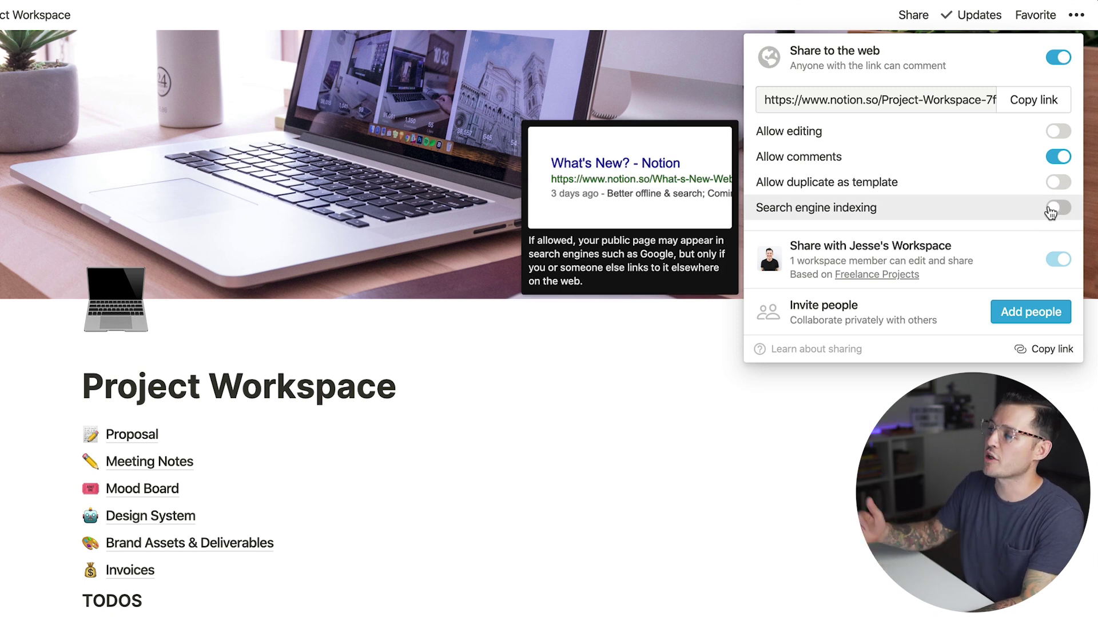
{"action": "mouse_move", "coordinate": [1059, 157]}
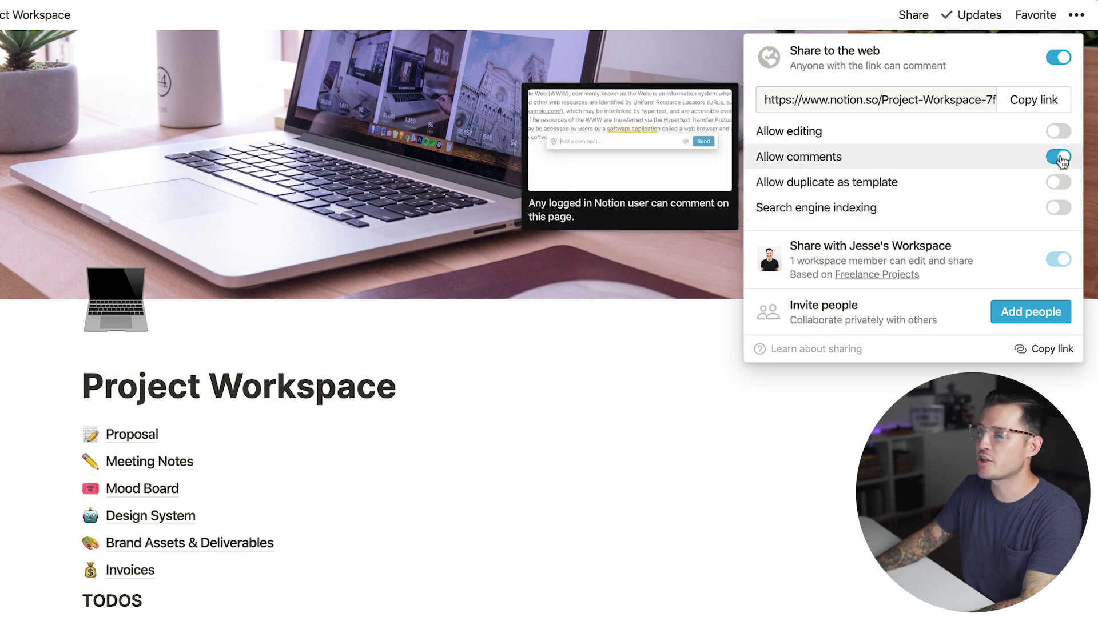
{"action": "left_click", "coordinate": [1042, 103]}
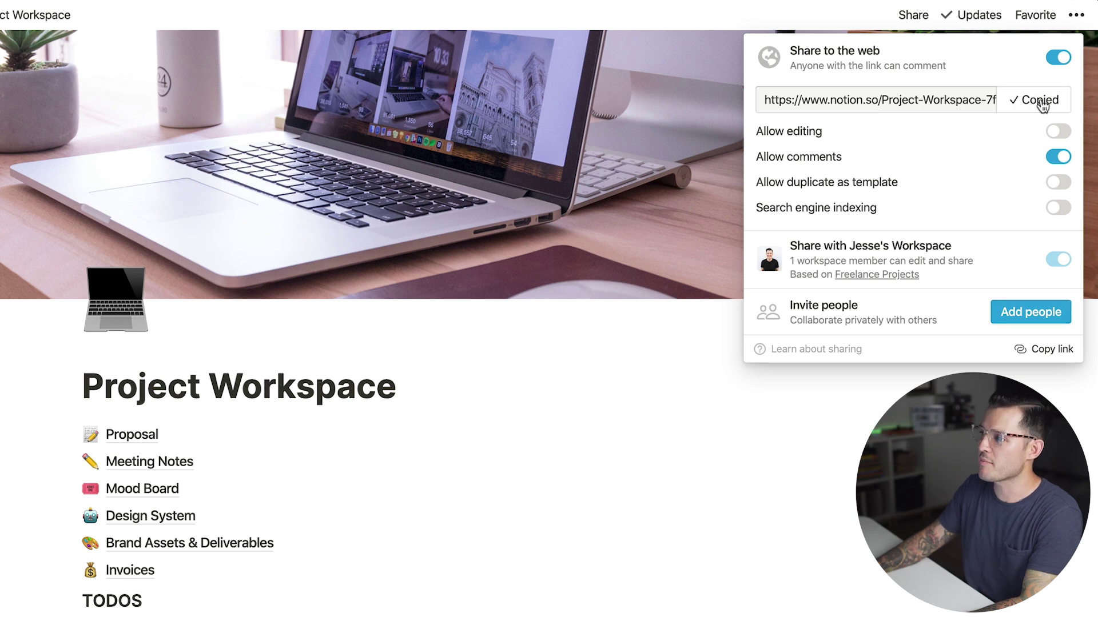
{"action": "left_click", "coordinate": [525, 324]}
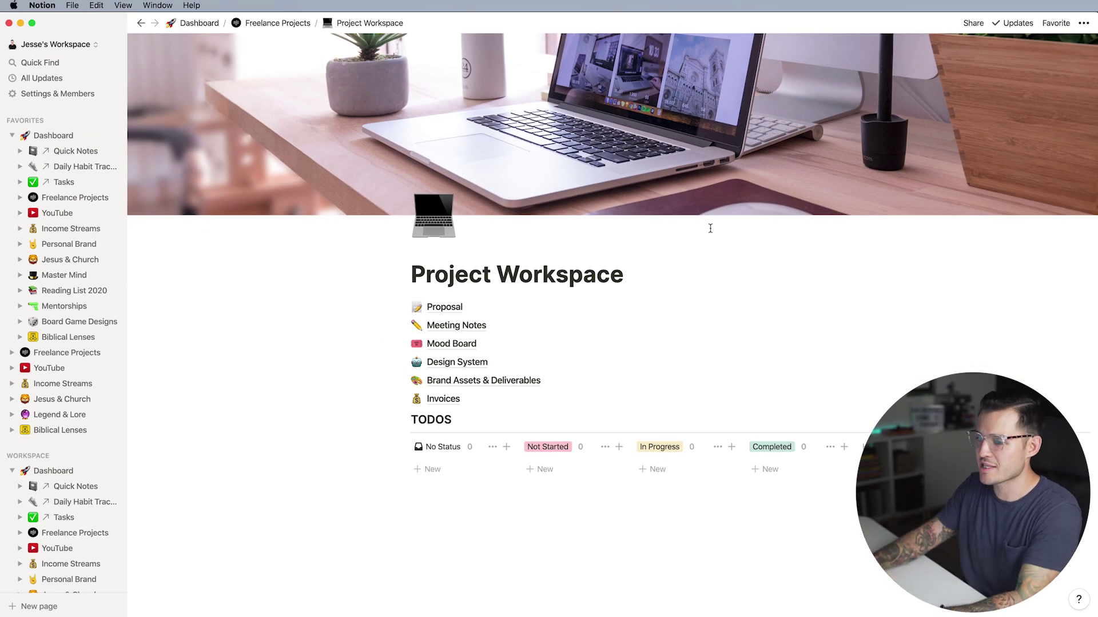
Post a 'this looks great' comment on the page, then resolve that thread.
{"action": "left_click", "coordinate": [439, 249]}
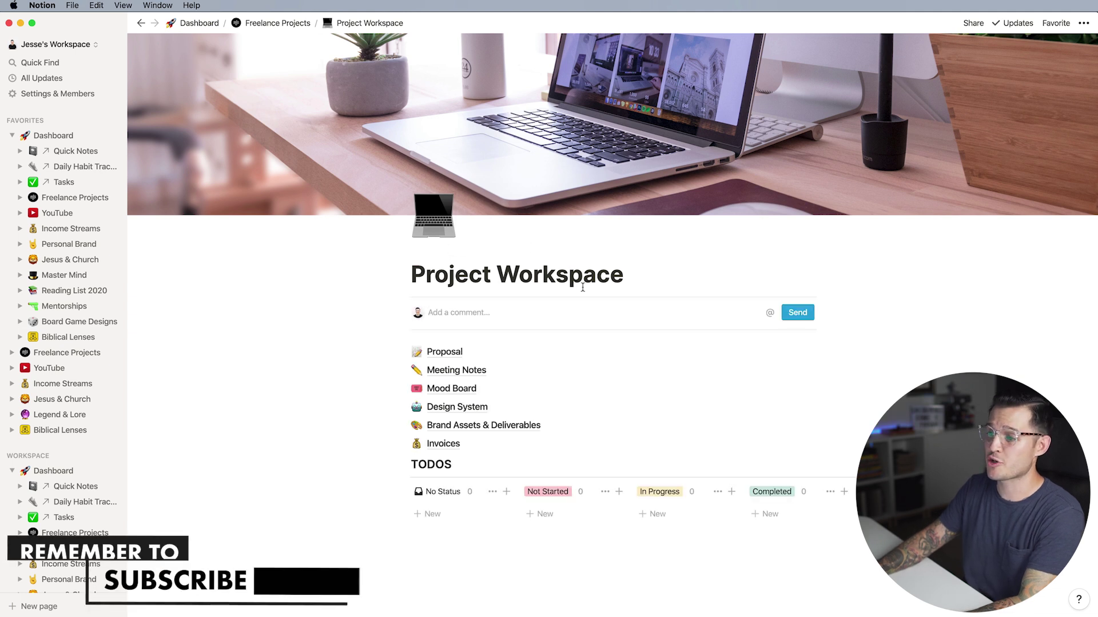
{"action": "type", "text": "this looks great"}
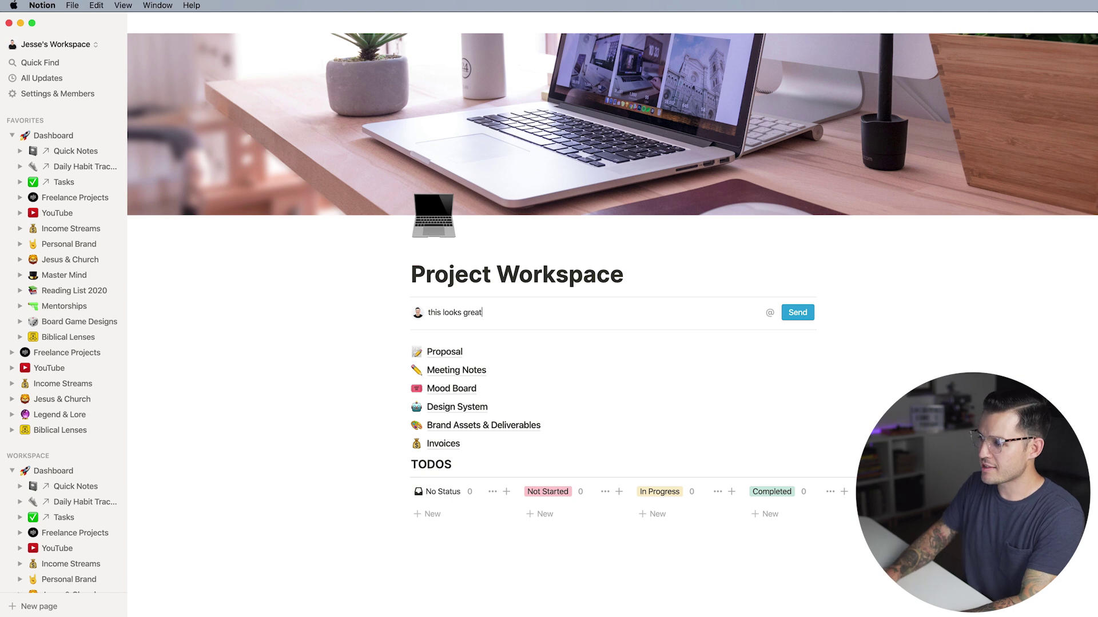
{"action": "key", "text": "Return"}
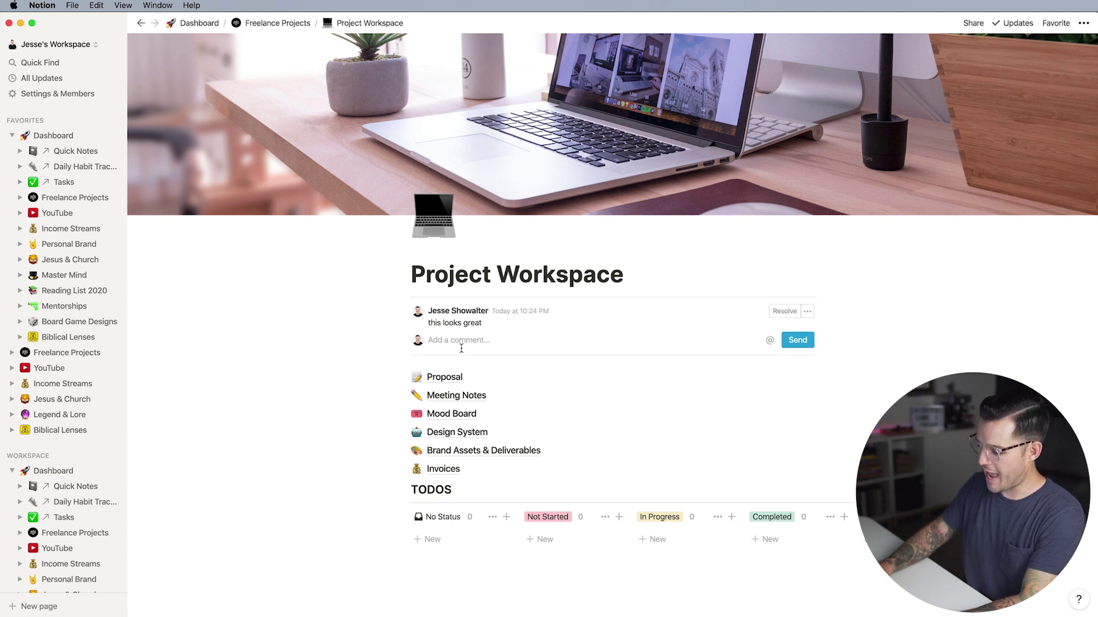
{"action": "type", "text": "@"}
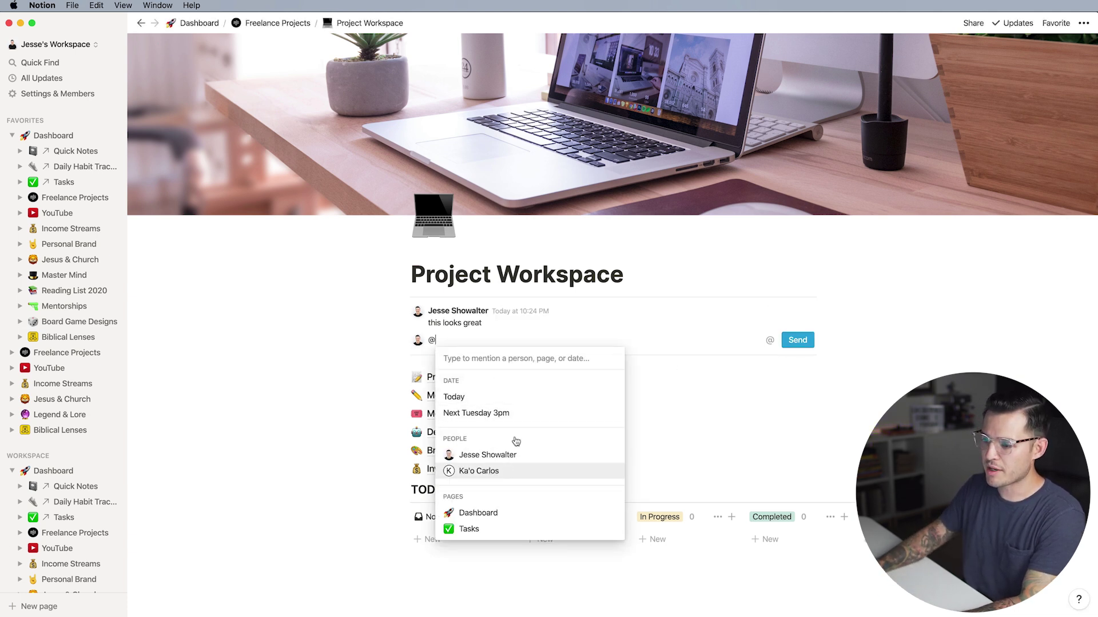
{"action": "left_click", "coordinate": [389, 343]}
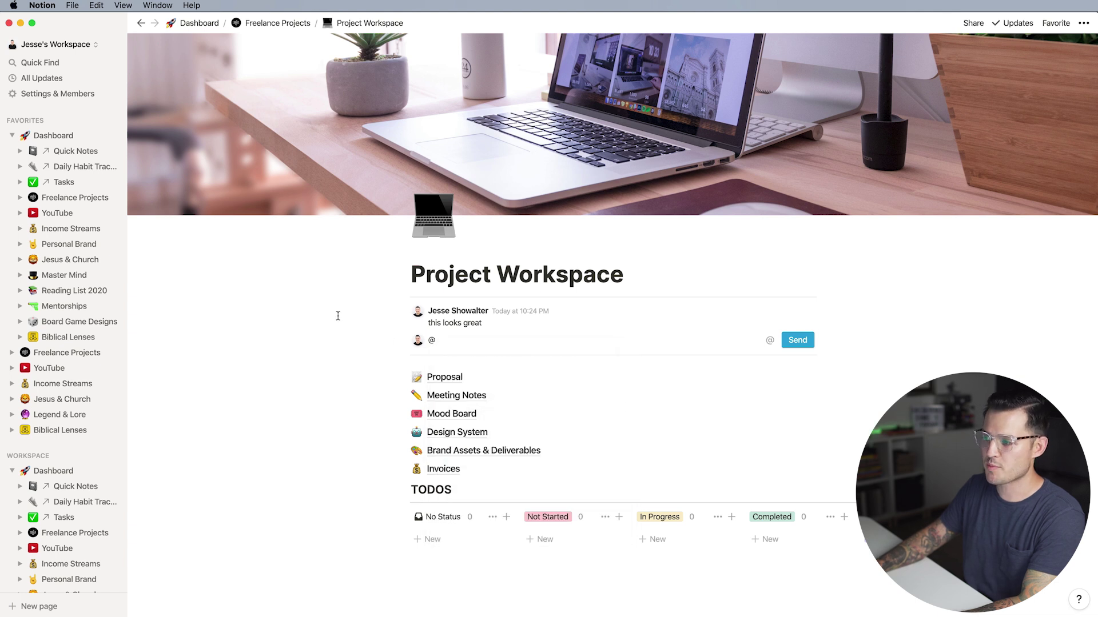
{"action": "key", "text": "BackSpace"}
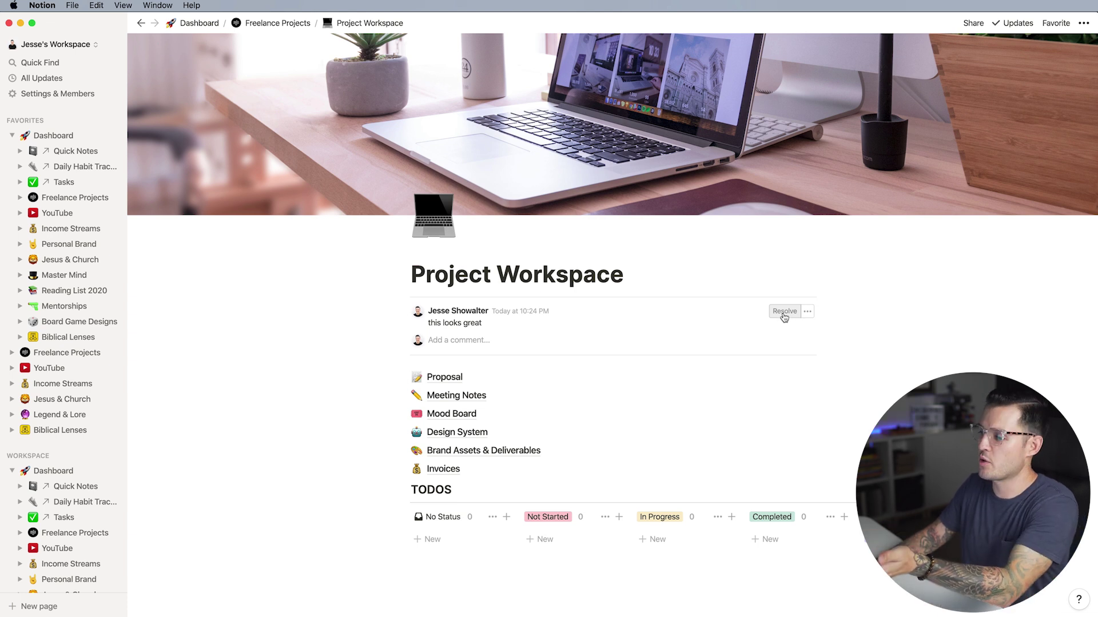
{"action": "left_click", "coordinate": [783, 314]}
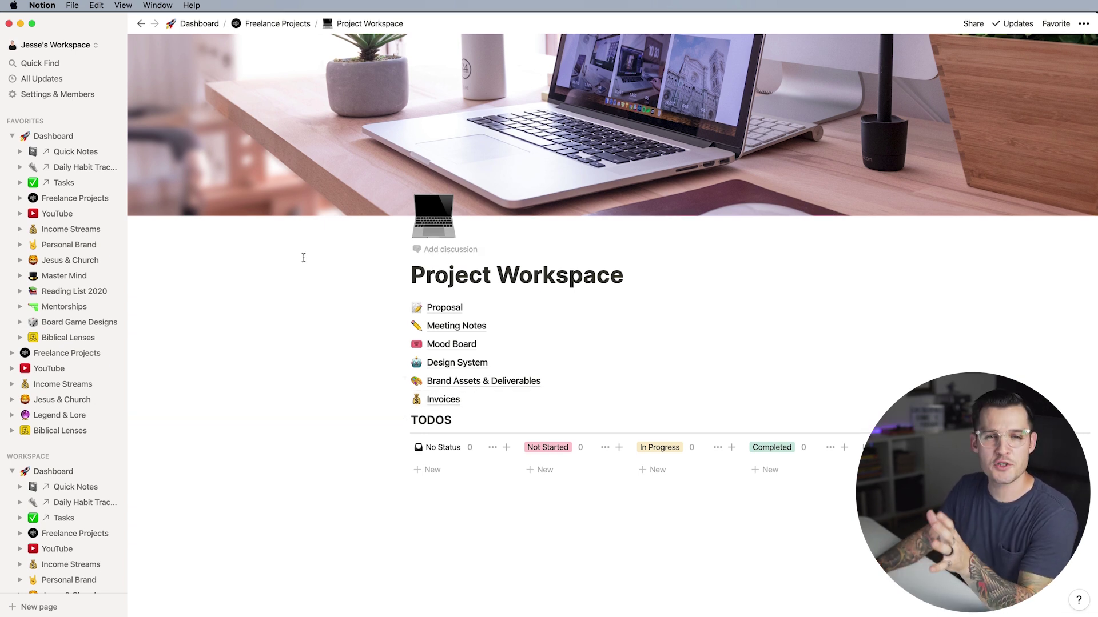
Open the Proposal sub-page and scroll through its sections.
{"action": "left_click", "coordinate": [443, 308]}
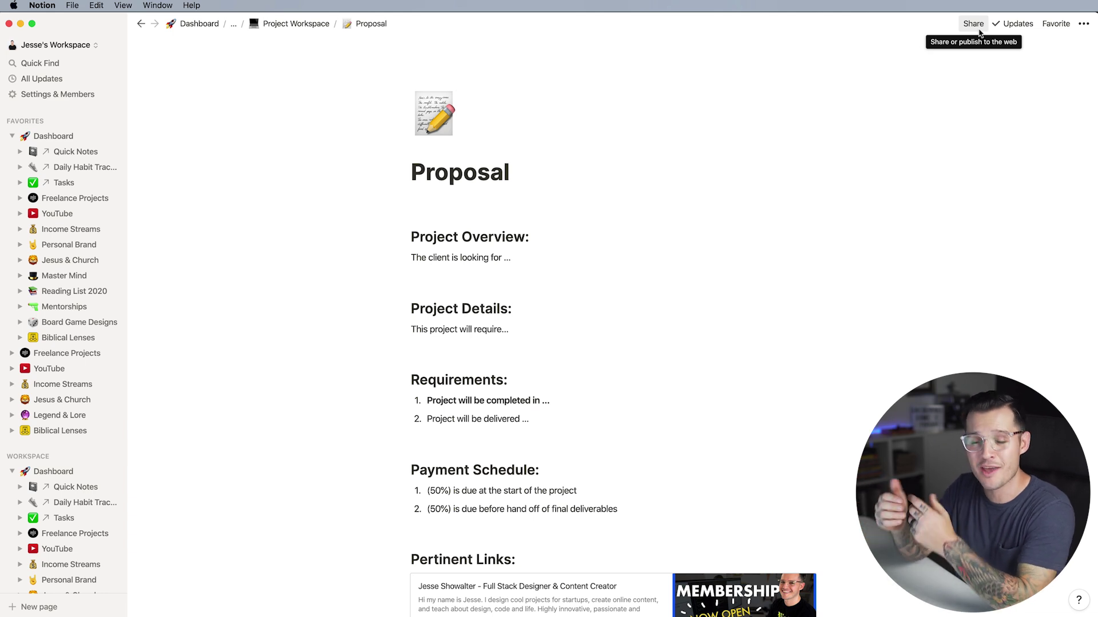
{"action": "left_click", "coordinate": [321, 28]}
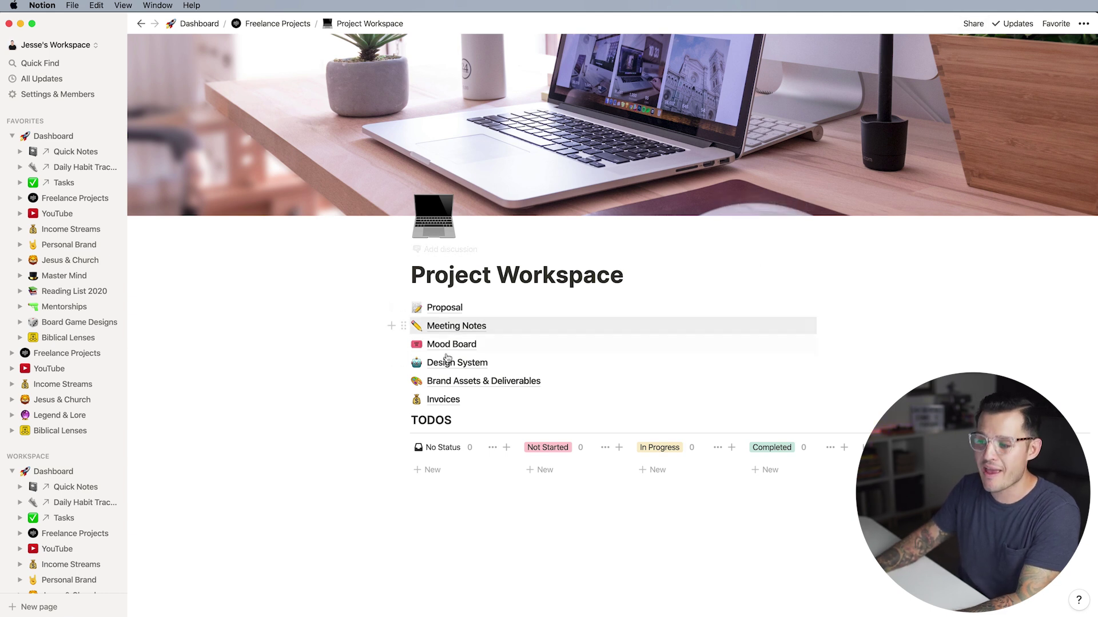
{"action": "left_click", "coordinate": [452, 312]}
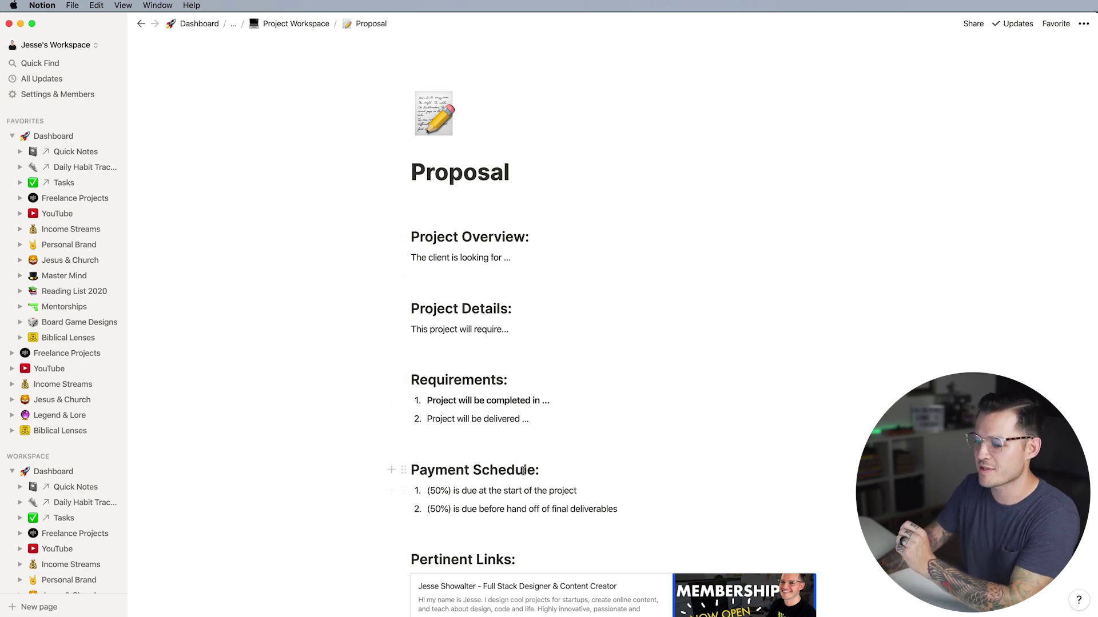
{"action": "scroll", "coordinate": [524, 470], "scroll_direction": "down", "scroll_amount": 5}
{"action": "scroll", "coordinate": [584, 482], "scroll_direction": "up", "scroll_amount": 5}
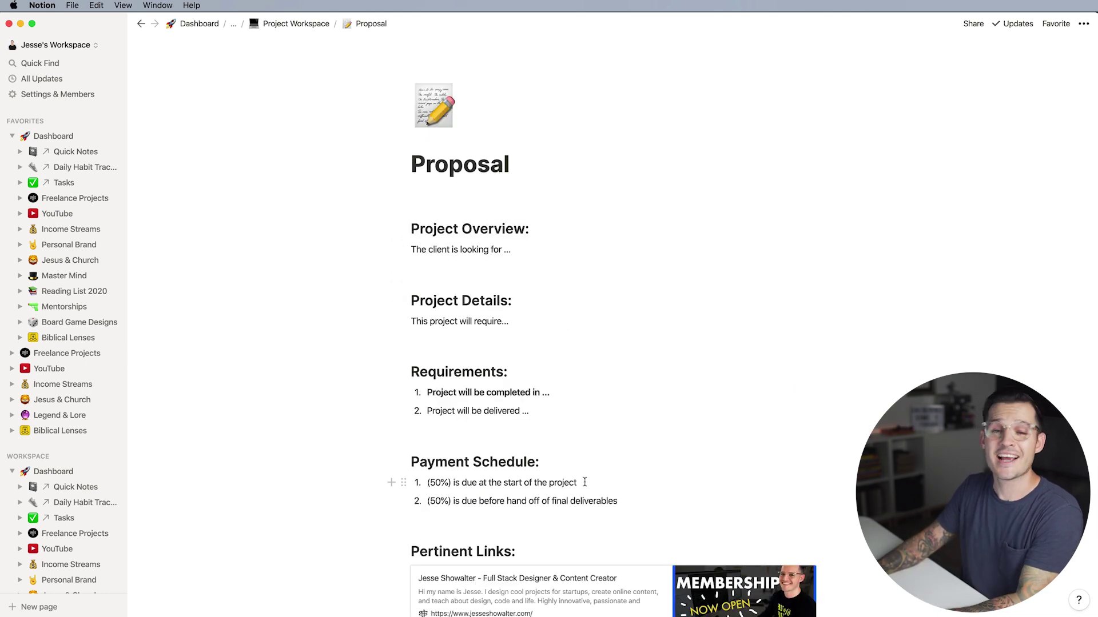
{"action": "scroll", "coordinate": [583, 482], "scroll_direction": "down", "scroll_amount": 5}
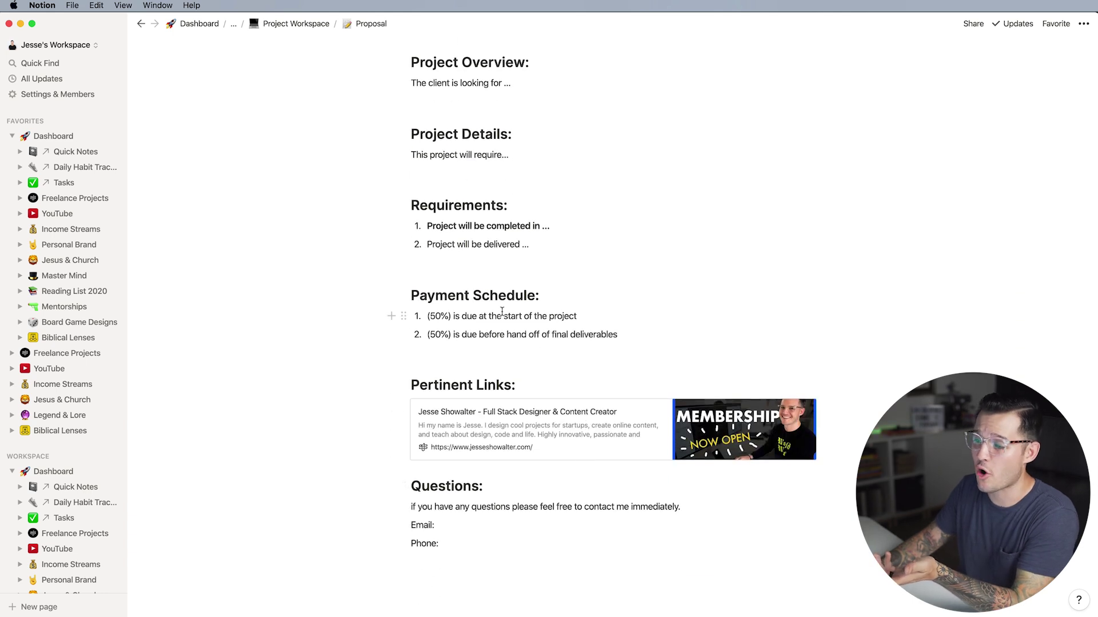
Start a comment on the first payment item, cancel it, and return to Project Workspace.
{"action": "left_click", "coordinate": [405, 317]}
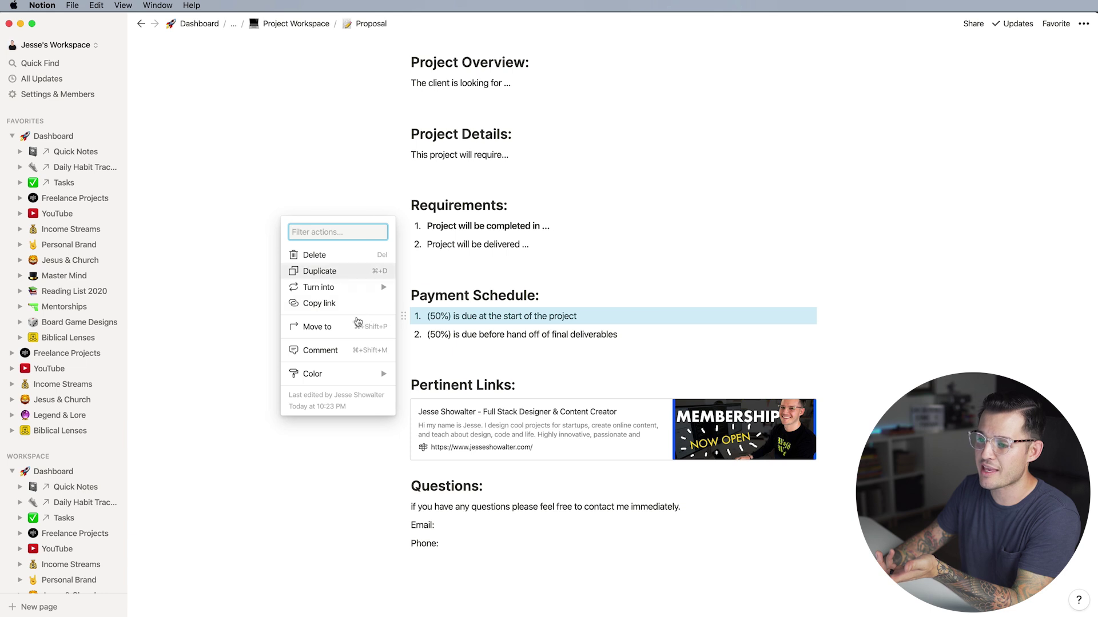
{"action": "left_click", "coordinate": [343, 350]}
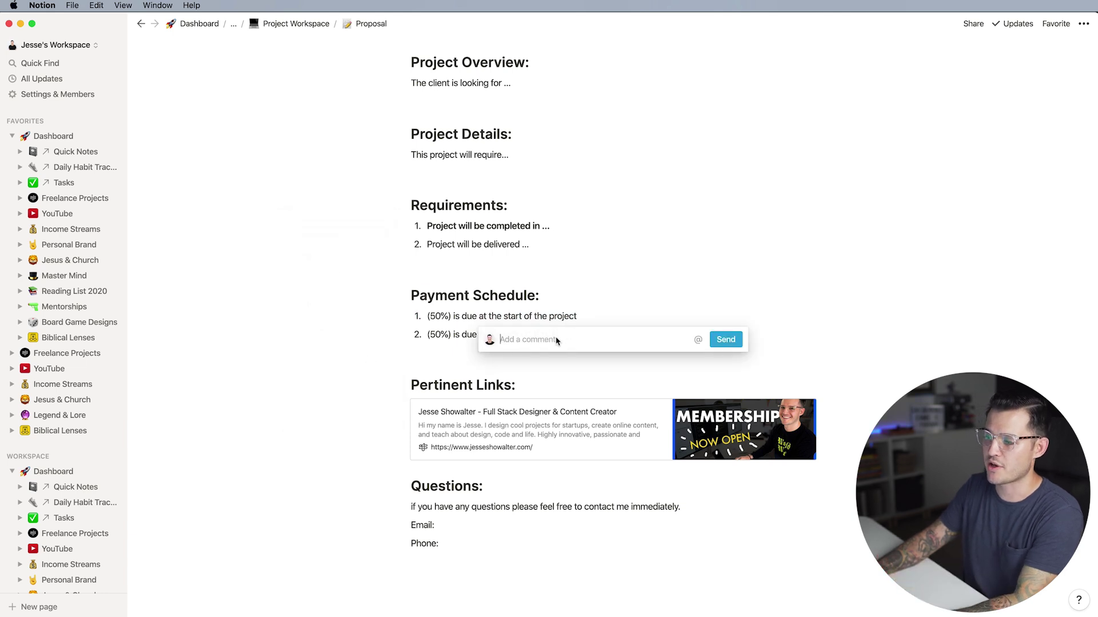
{"action": "key", "text": "Escape"}
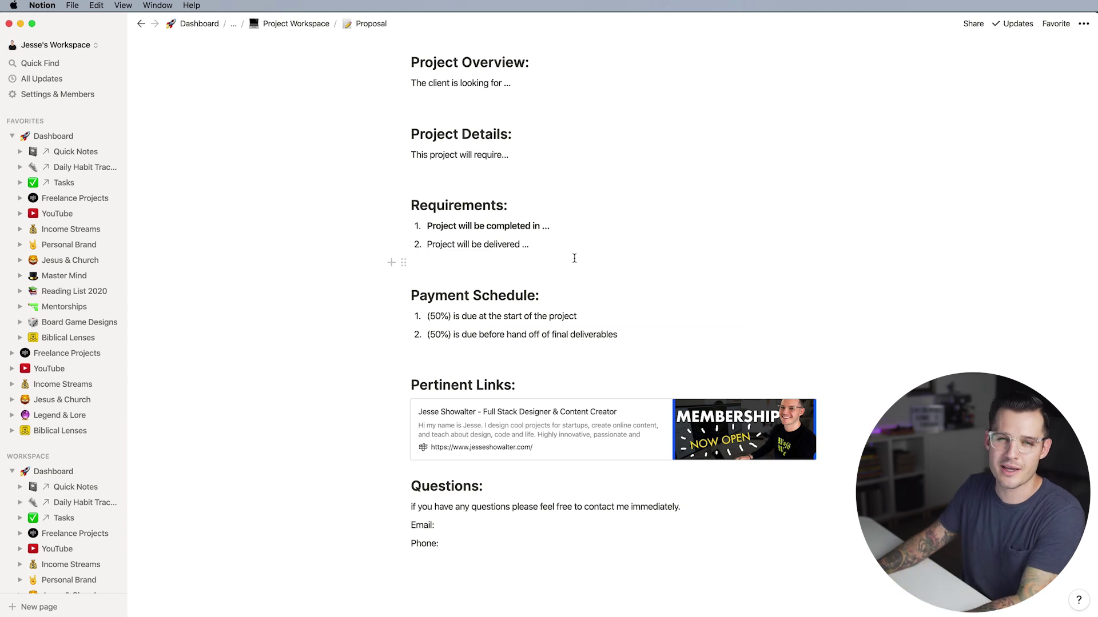
{"action": "left_click", "coordinate": [296, 23]}
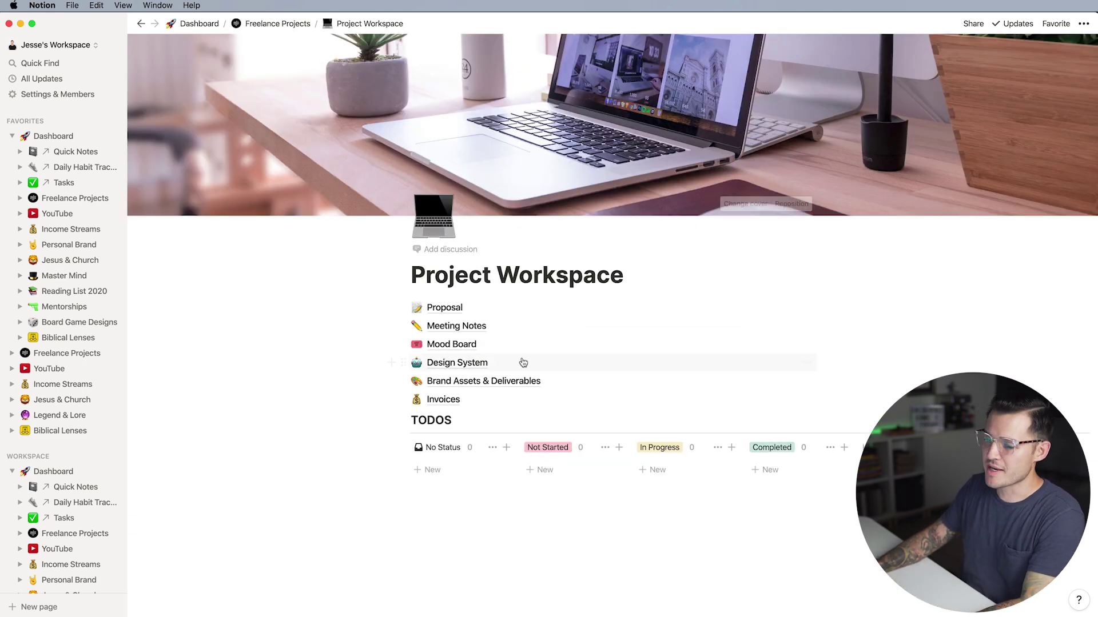
Add a meeting note titled 'Follow Up' to the Meeting Notes list.
{"action": "left_click", "coordinate": [456, 326]}
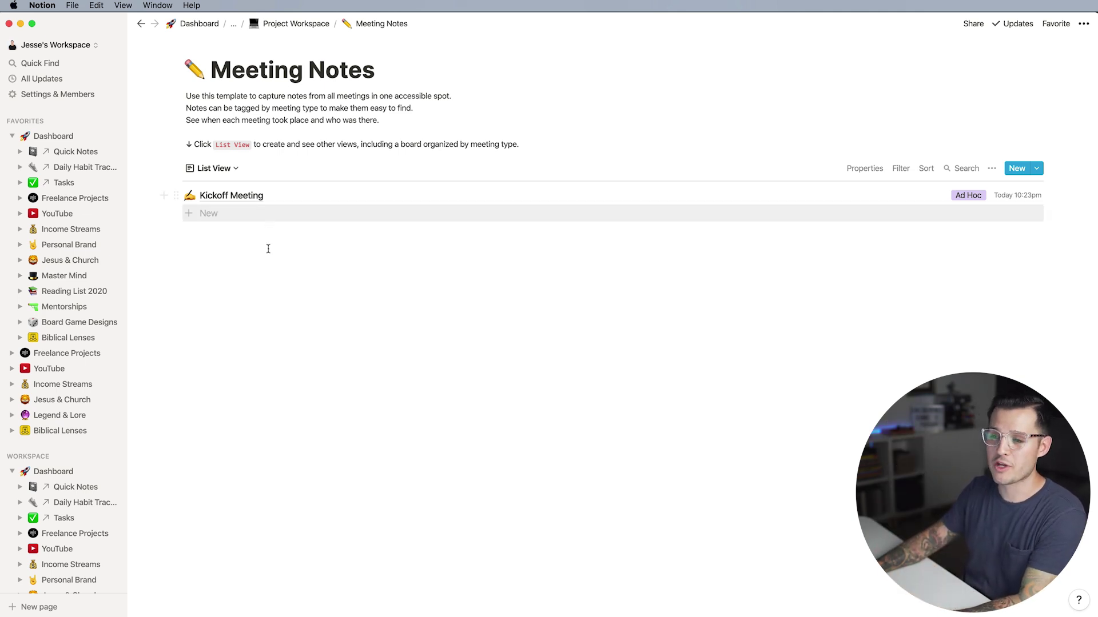
{"action": "left_click", "coordinate": [218, 216]}
{"action": "type", "text": "Fo"}
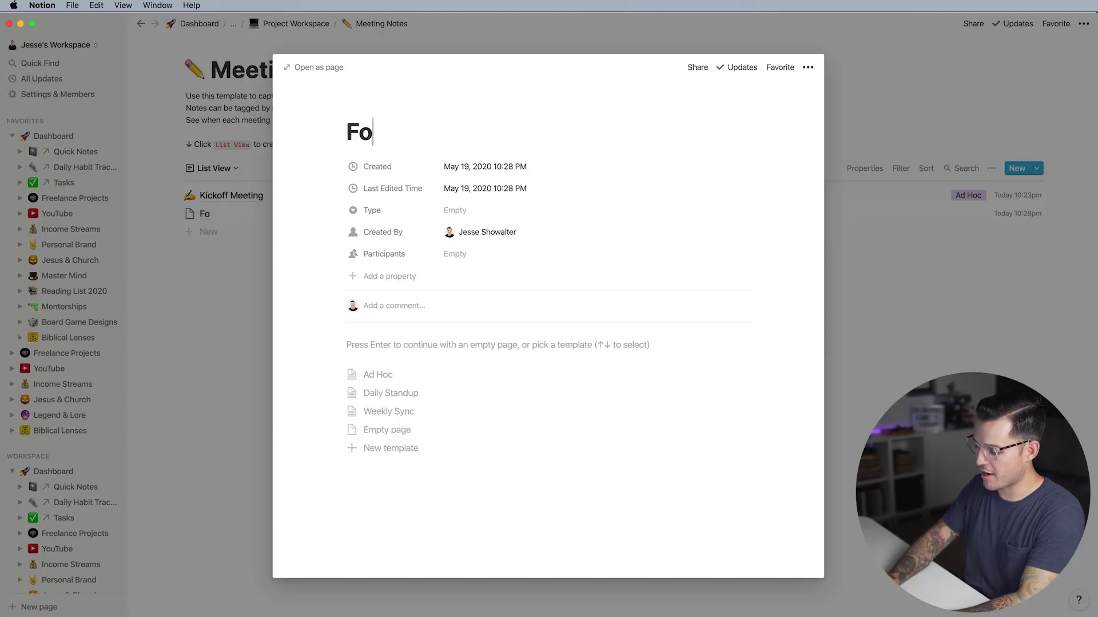
{"action": "type", "text": "llow Up"}
{"action": "left_click", "coordinate": [198, 337]}
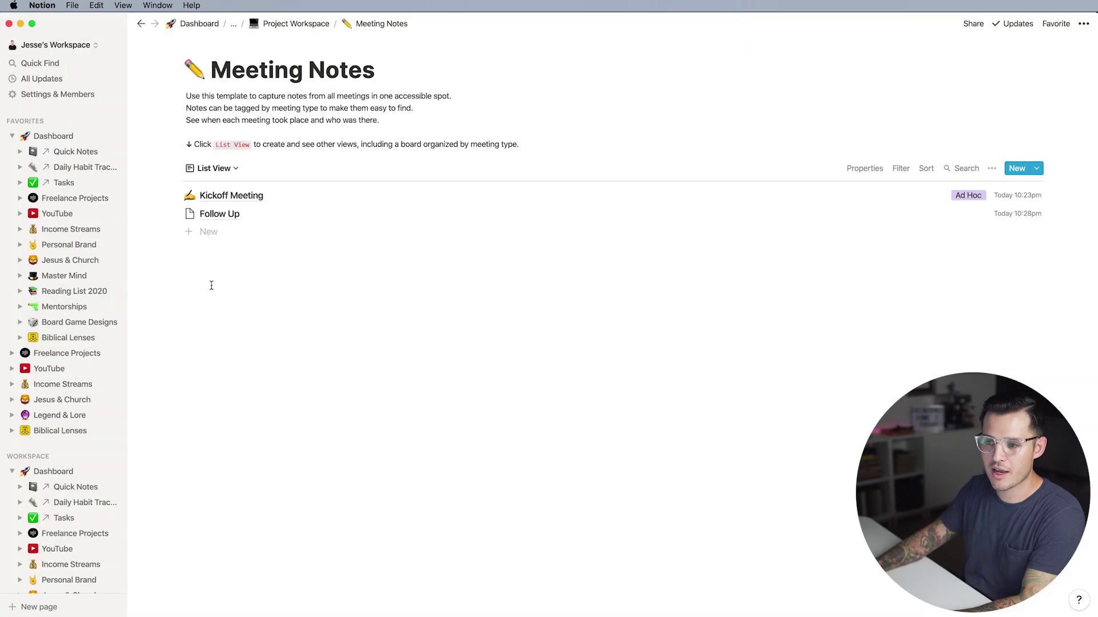
Add a 'June 15th' note as an empty page starting with a bullet, then return to Project Workspace.
{"action": "left_click", "coordinate": [217, 239]}
{"action": "type", "text": "Ju"}
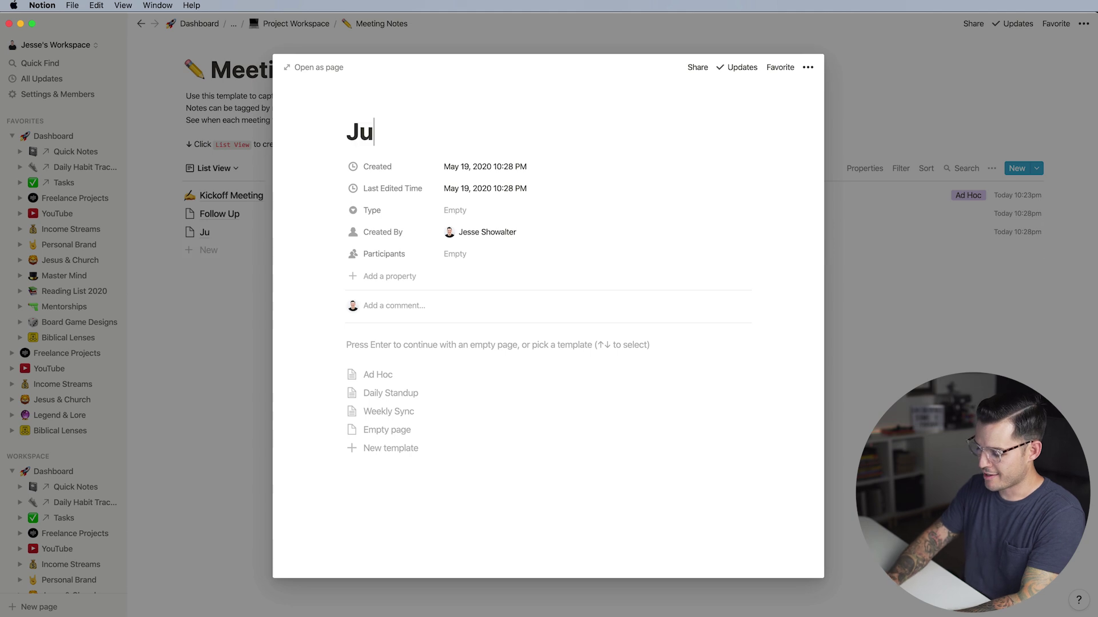
{"action": "type", "text": "ne 15h"}
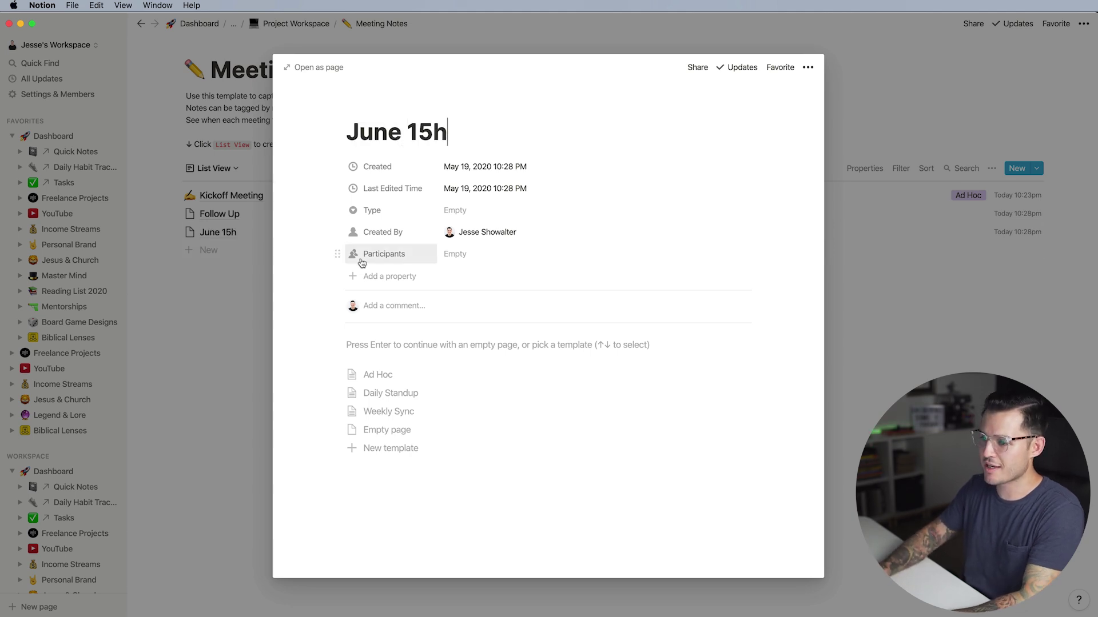
{"action": "key", "text": "BackSpace"}
{"action": "type", "text": "th"}
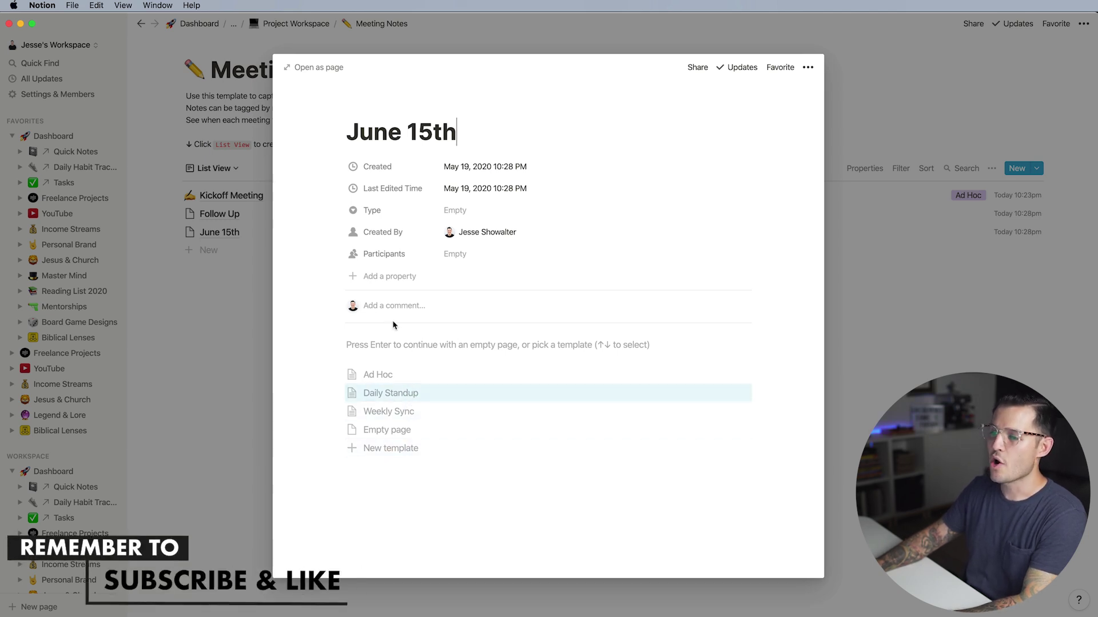
{"action": "left_click", "coordinate": [400, 349]}
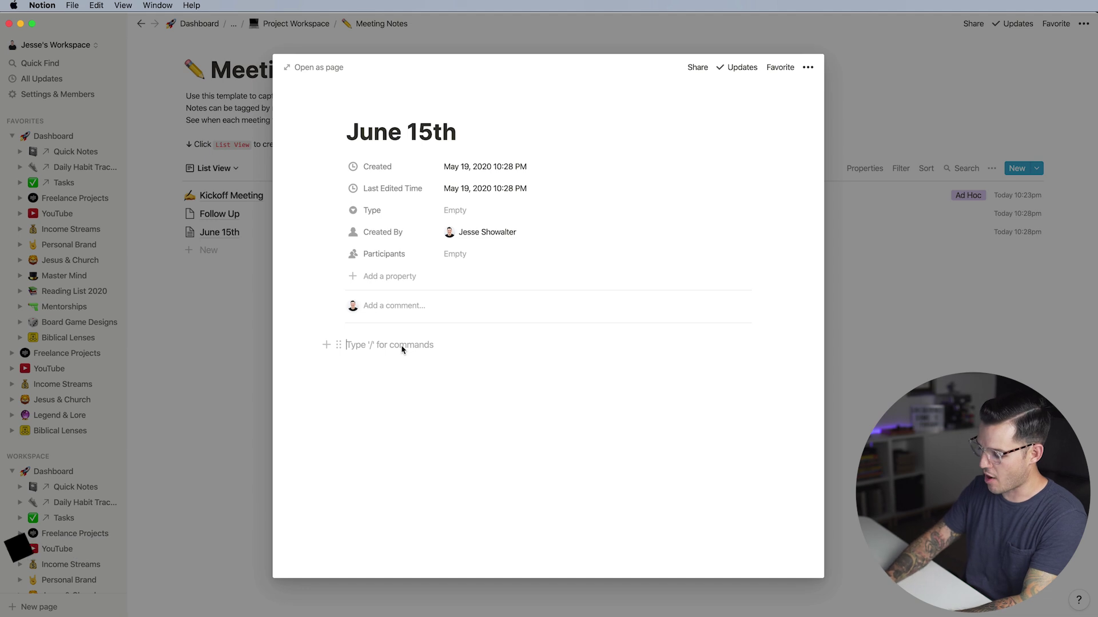
{"action": "type", "text": "-"}
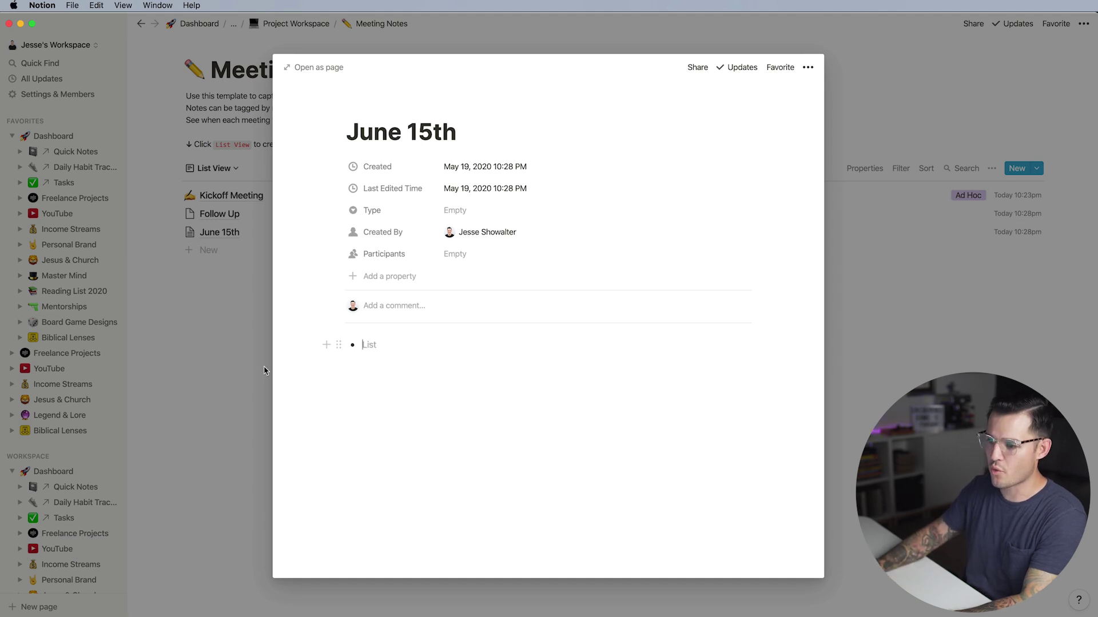
{"action": "left_click", "coordinate": [339, 345]}
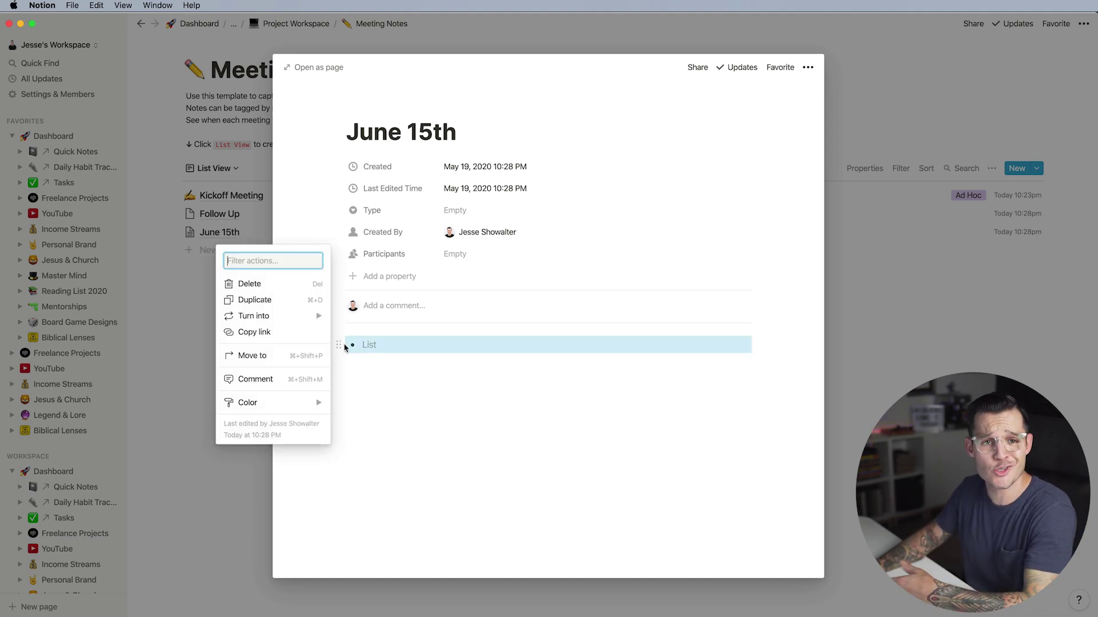
{"action": "left_click", "coordinate": [248, 489]}
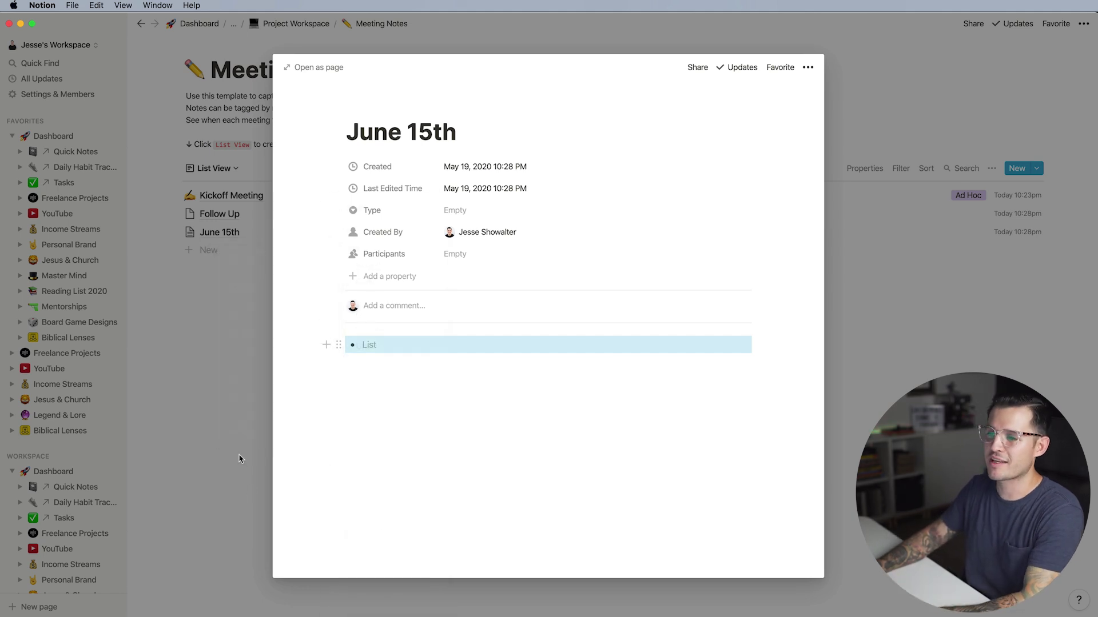
{"action": "left_click", "coordinate": [244, 376]}
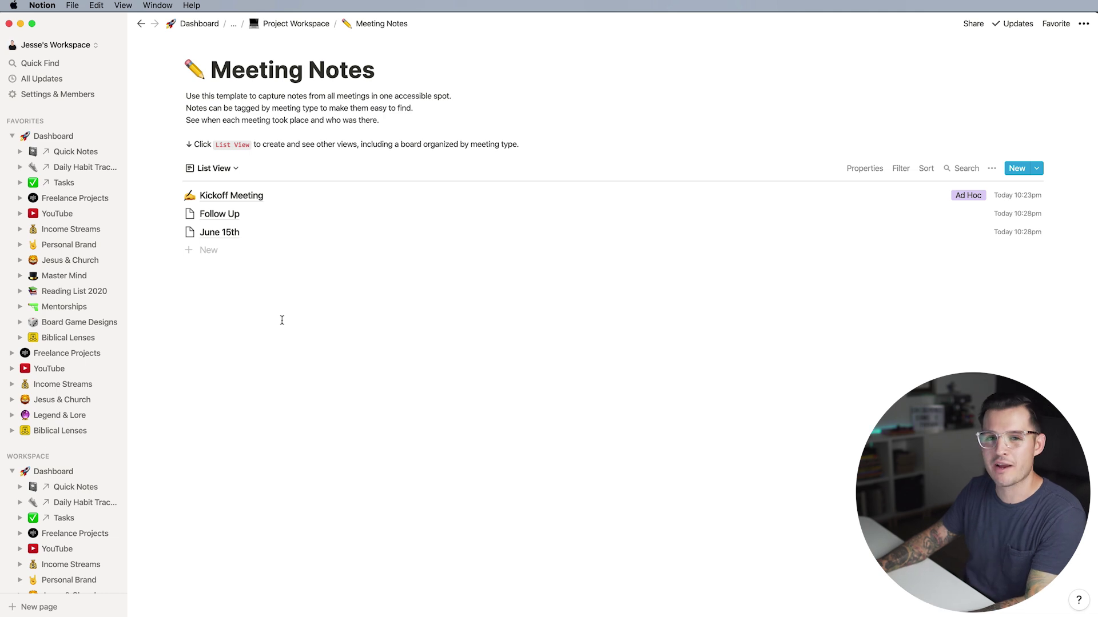
{"action": "key", "text": "super+bracketleft"}
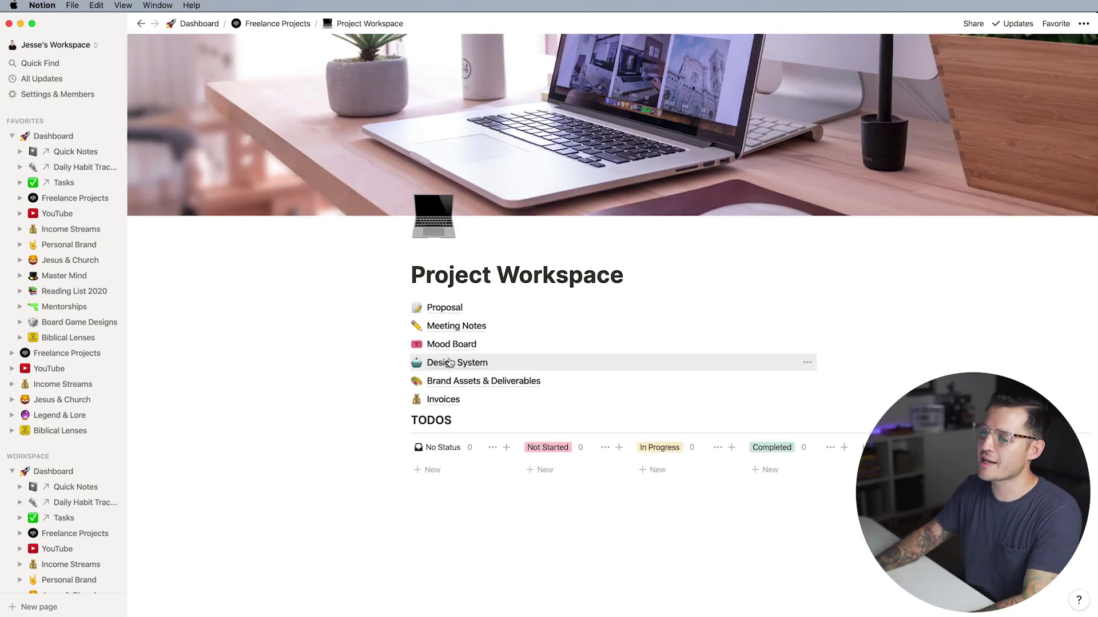
Add a Mood Board Inspiration card holding a bird-and-snake illustration, titled 'bird'.
{"action": "left_click", "coordinate": [473, 346]}
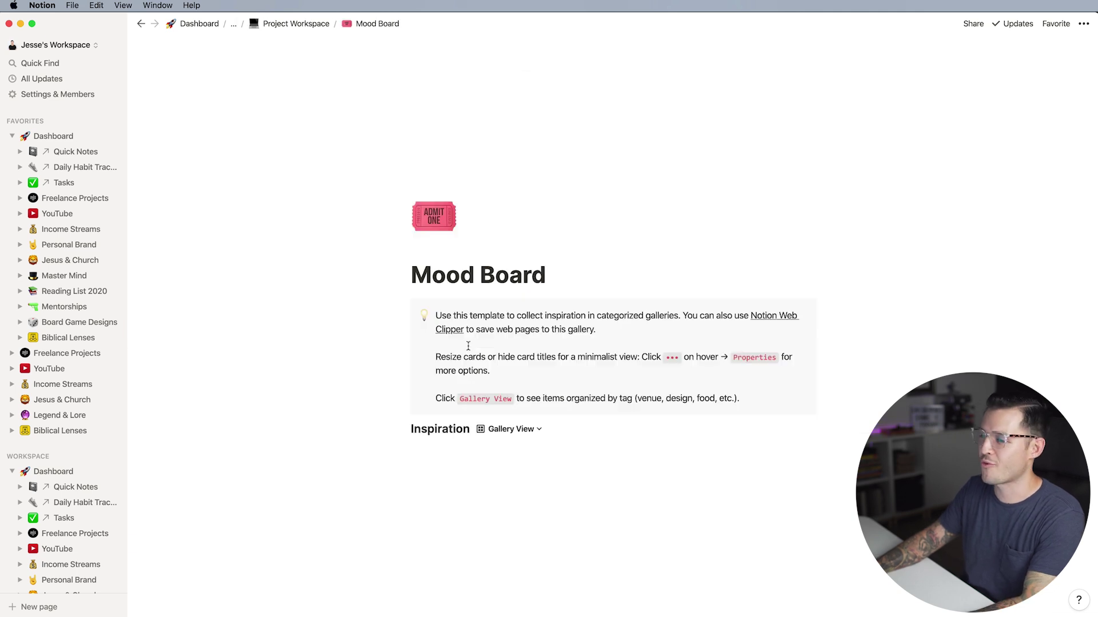
{"action": "scroll", "coordinate": [488, 342], "scroll_direction": "down", "scroll_amount": 3}
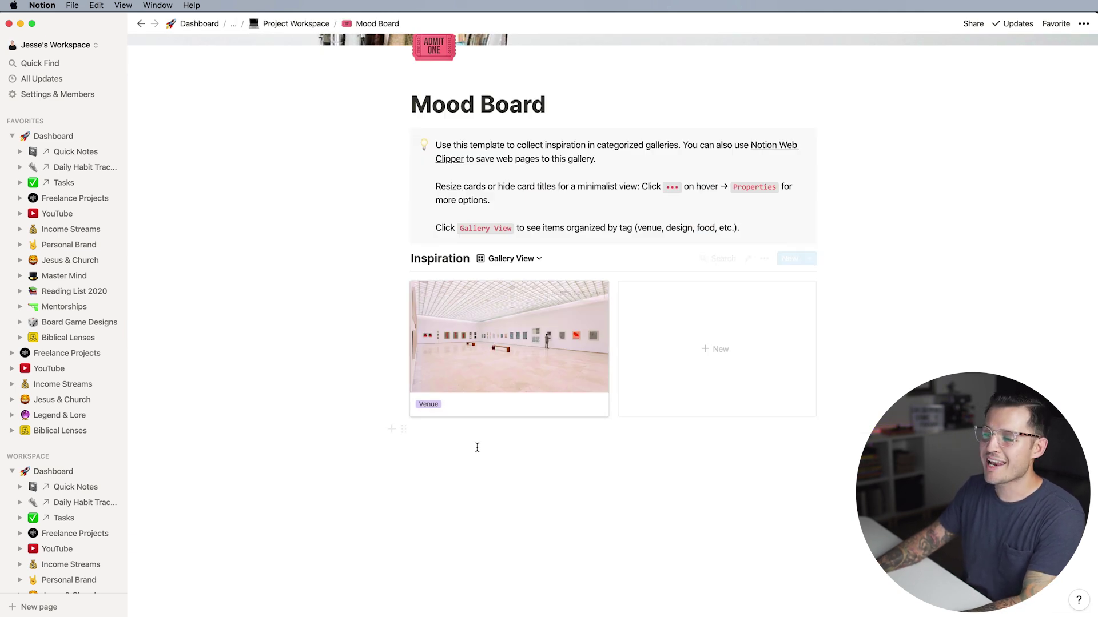
{"action": "mouse_move", "coordinate": [584, 367]}
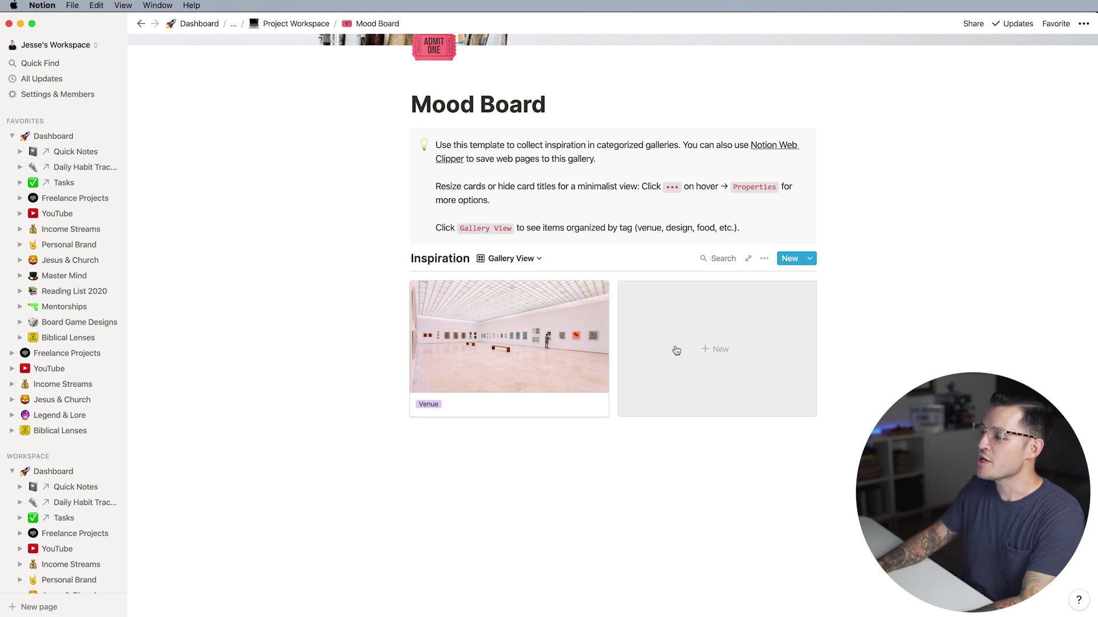
{"action": "left_click", "coordinate": [713, 358]}
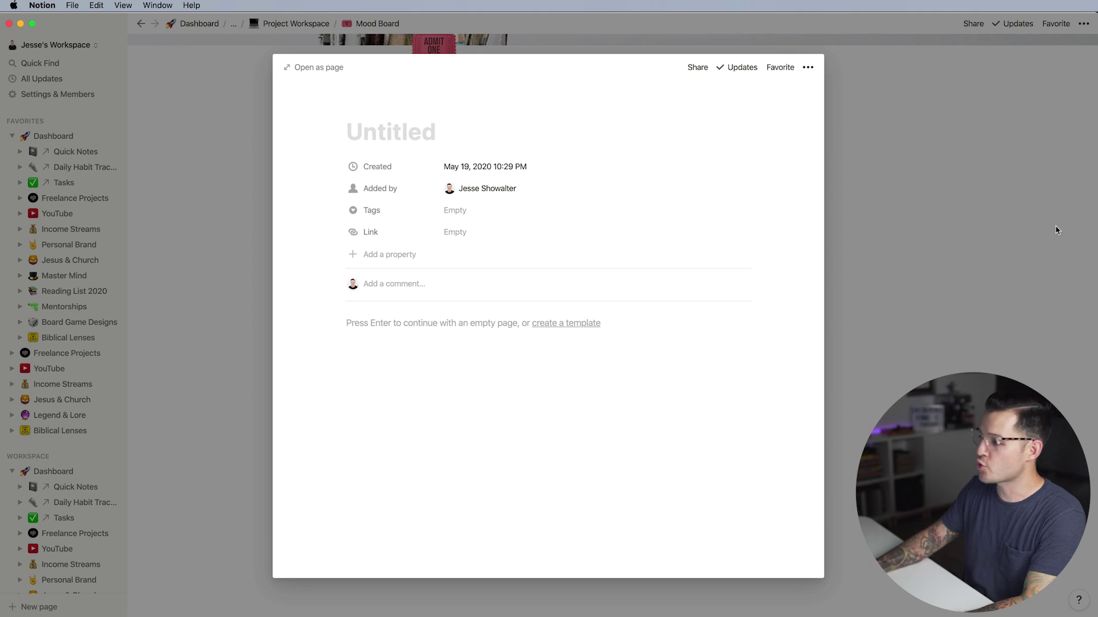
{"action": "left_click_drag", "start_coordinate": [1057, 230], "coordinate": [448, 354]}
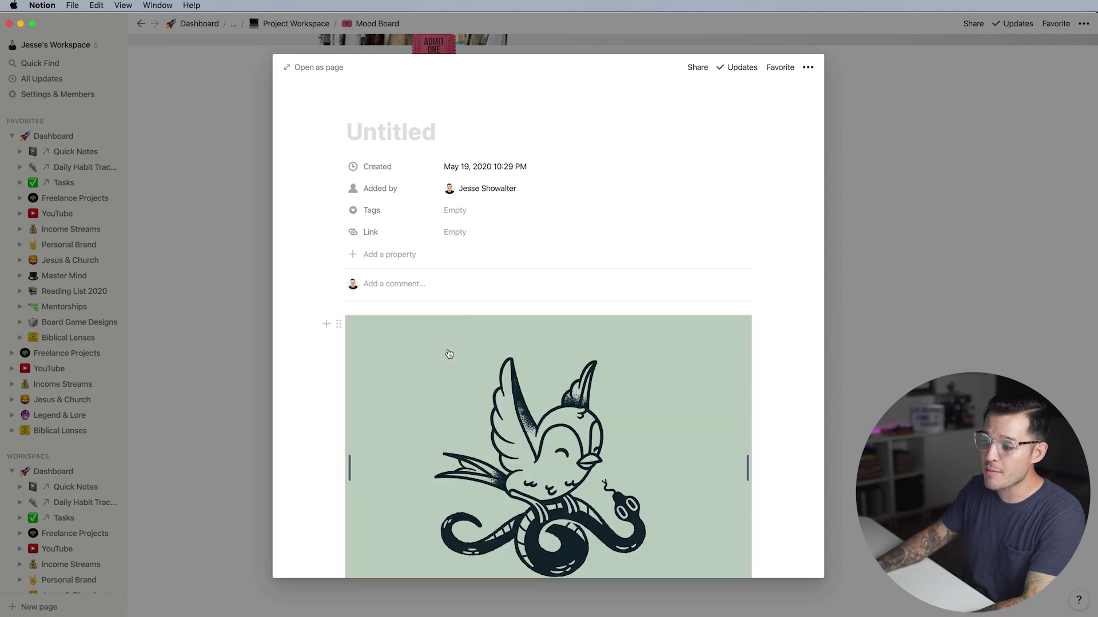
{"action": "left_click", "coordinate": [401, 133]}
{"action": "type", "text": "burd"}
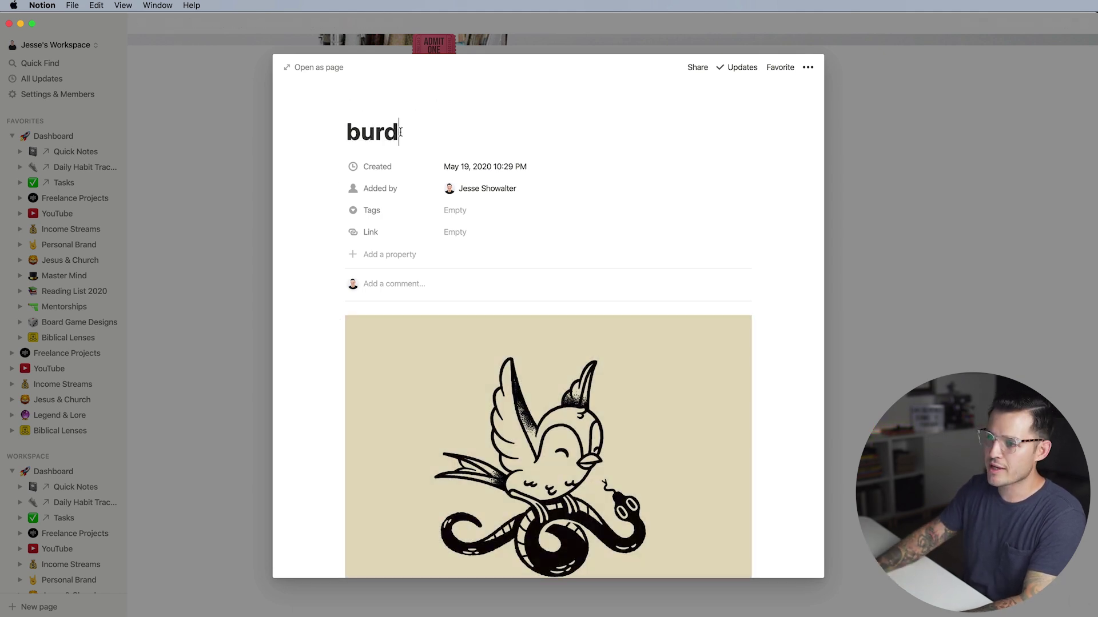
{"action": "key", "text": "Left"}
{"action": "key", "text": "Left"}
{"action": "key", "text": "shift+Left"}
{"action": "type", "text": "i"}
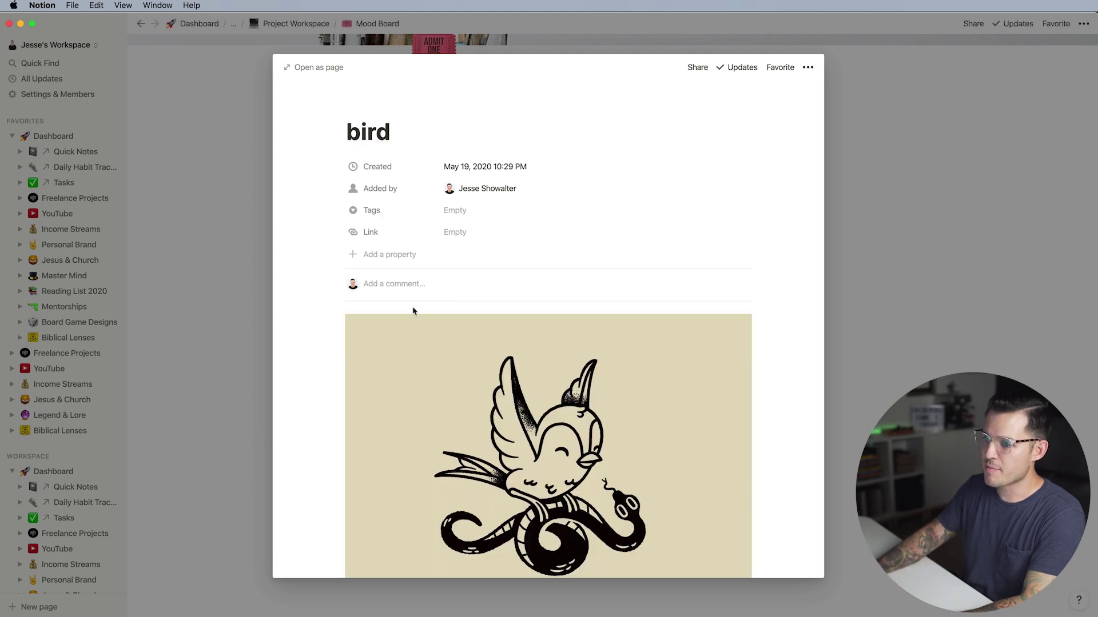
{"action": "scroll", "coordinate": [392, 350], "scroll_direction": "down", "scroll_amount": 3}
{"action": "left_click", "coordinate": [424, 553]}
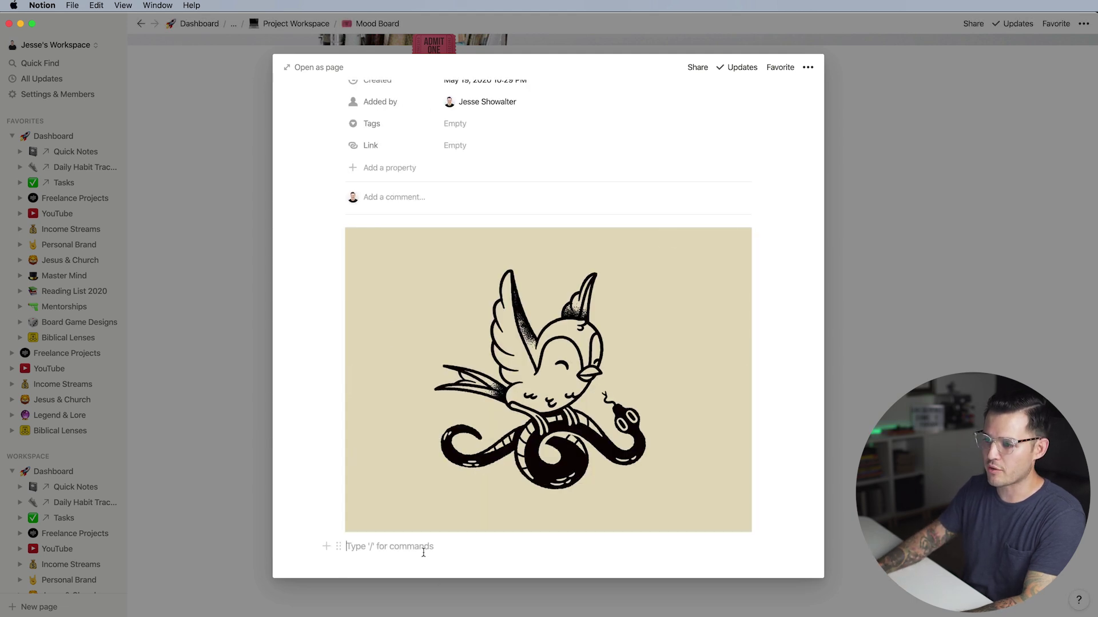
{"action": "left_click", "coordinate": [941, 307]}
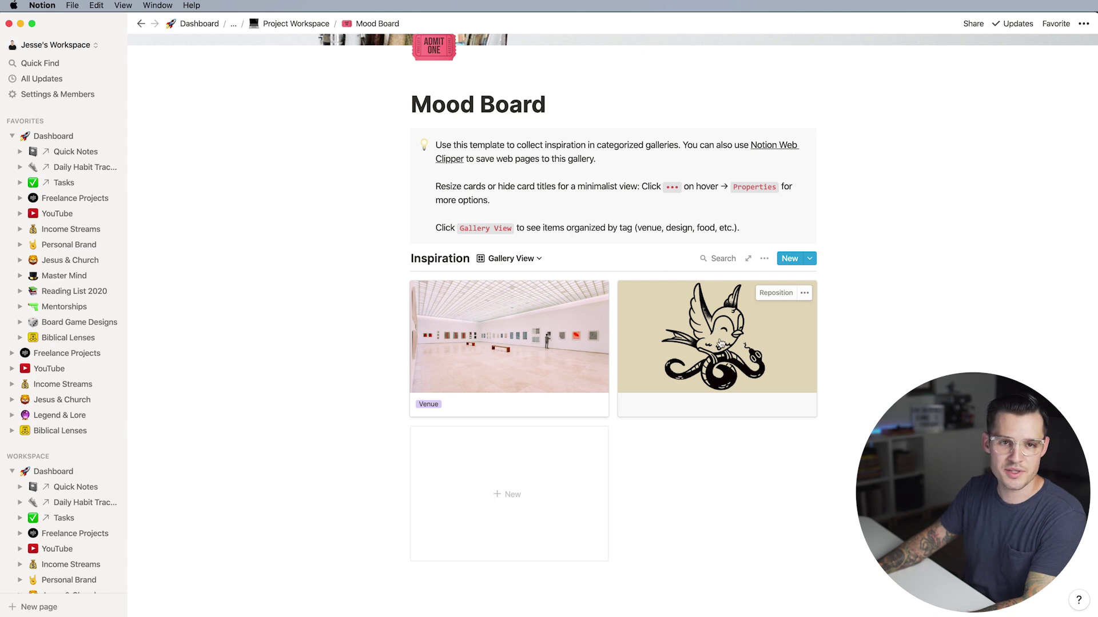
Move the bird card to the first gallery slot, ahead of Venue, and return to Project Workspace.
{"action": "left_click_drag", "start_coordinate": [718, 342], "coordinate": [428, 331]}
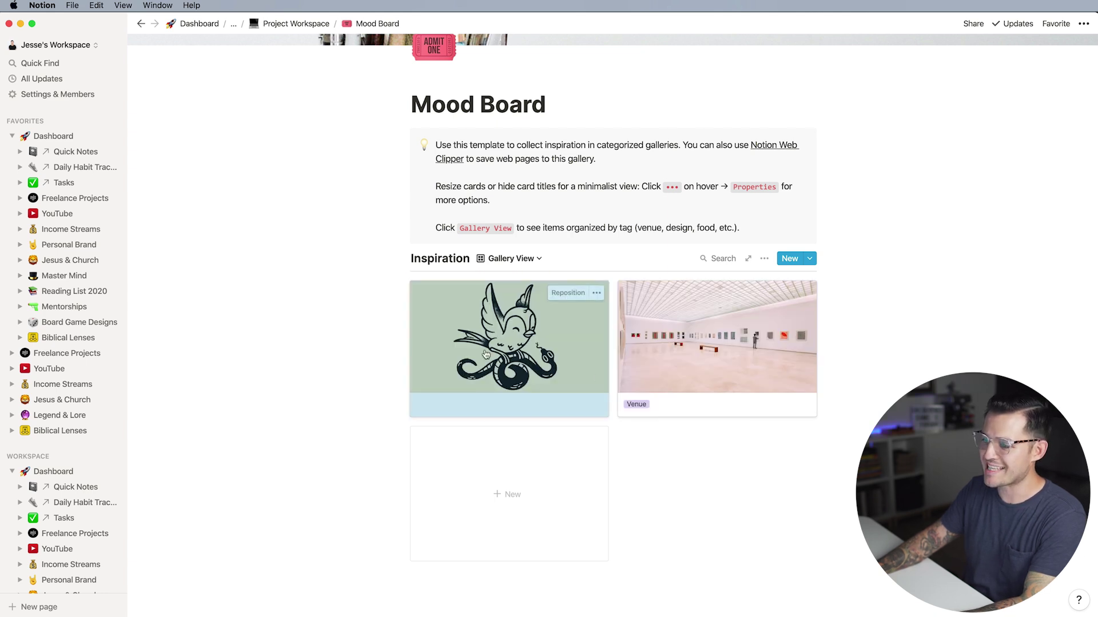
{"action": "left_click", "coordinate": [446, 343]}
{"action": "left_click", "coordinate": [460, 211]}
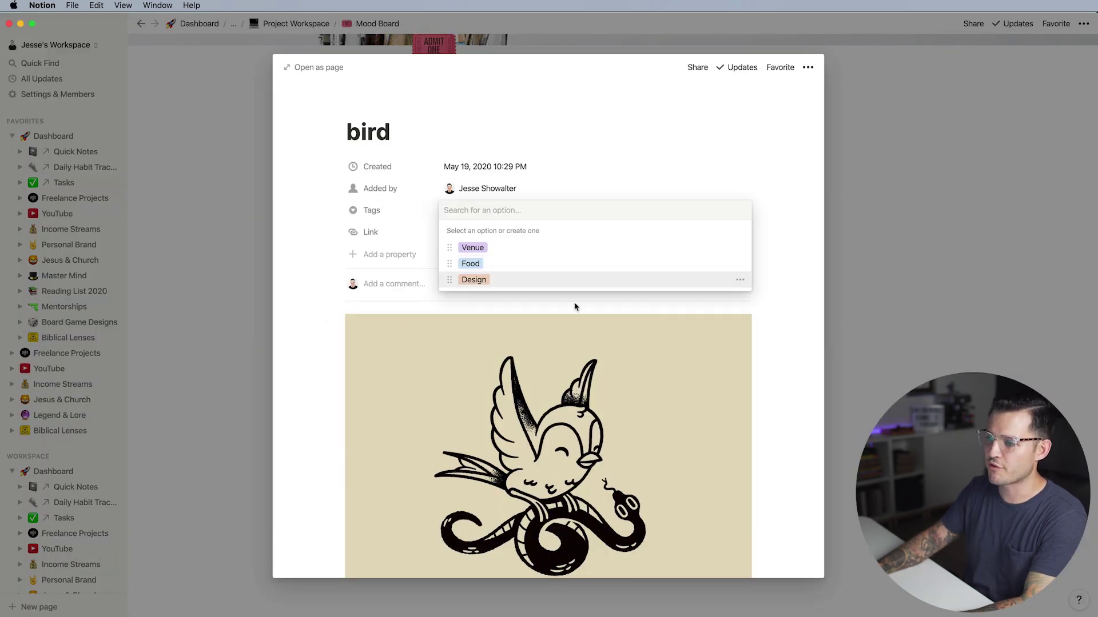
{"action": "left_click", "coordinate": [921, 271]}
{"action": "left_click", "coordinate": [920, 271]}
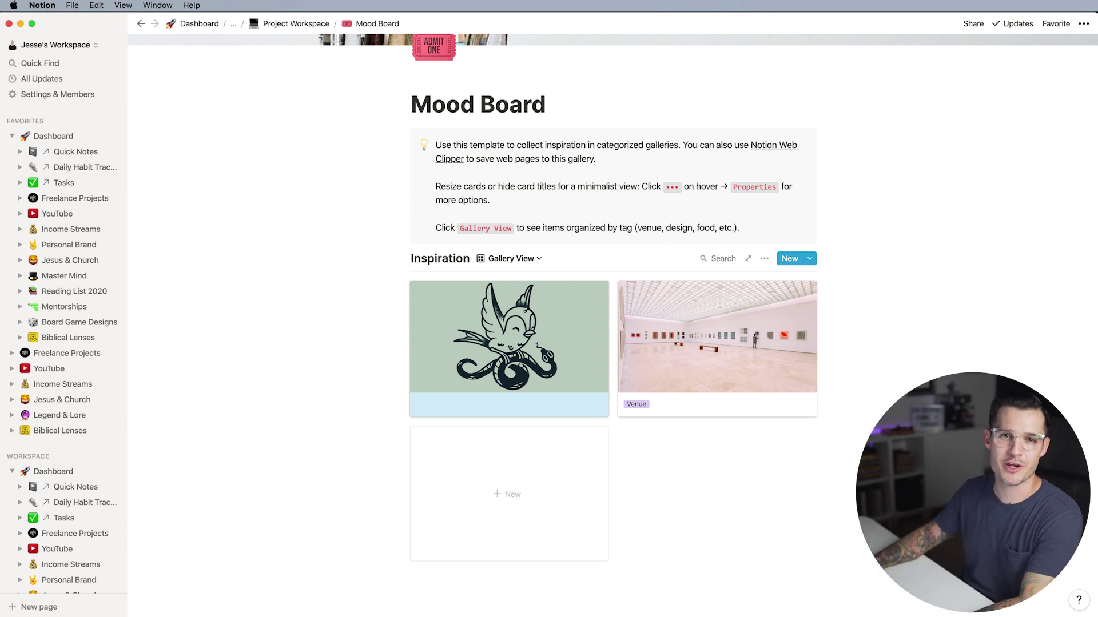
{"action": "key", "text": "super+bracketleft"}
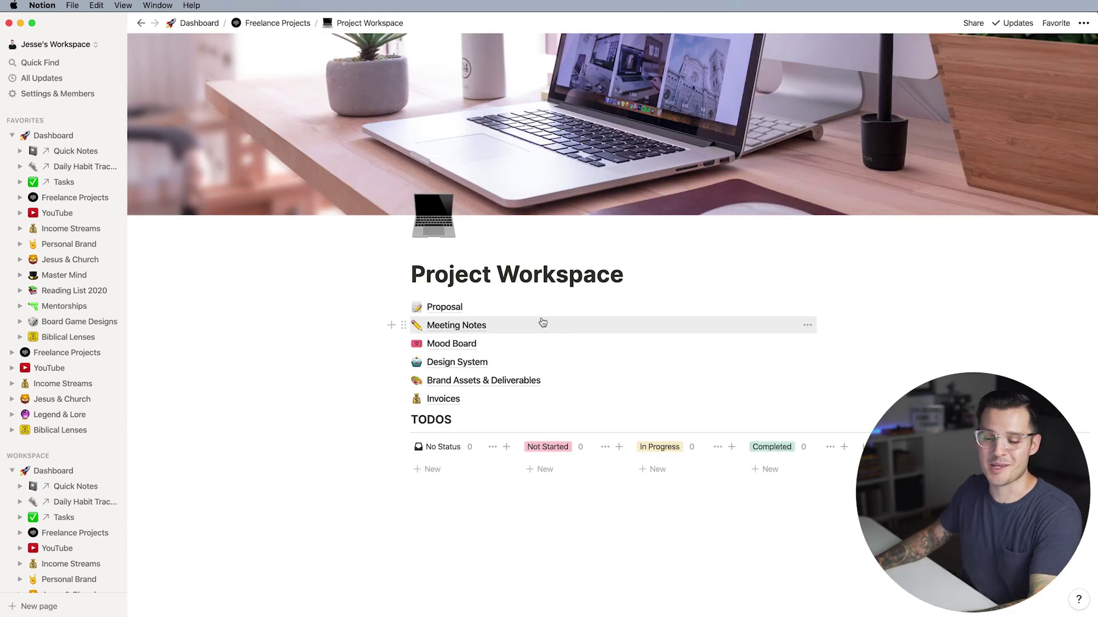
Browse Design System's Color card and Acme Blue page, then return to Project Workspace.
{"action": "left_click", "coordinate": [485, 366]}
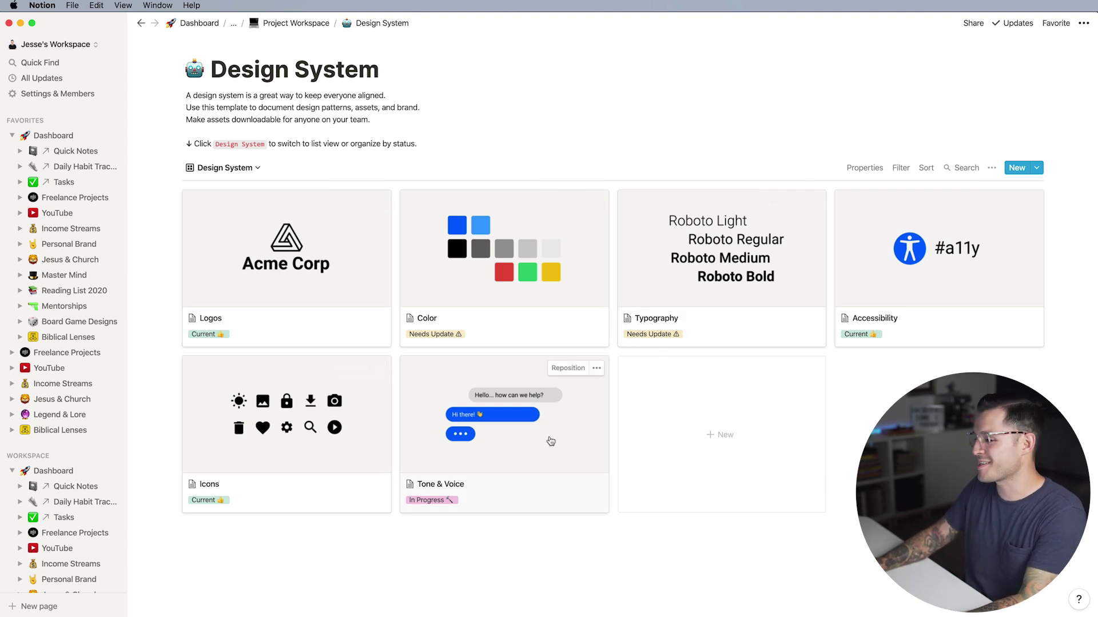
{"action": "left_click", "coordinate": [466, 254]}
{"action": "scroll", "coordinate": [463, 401], "scroll_direction": "down", "scroll_amount": 5}
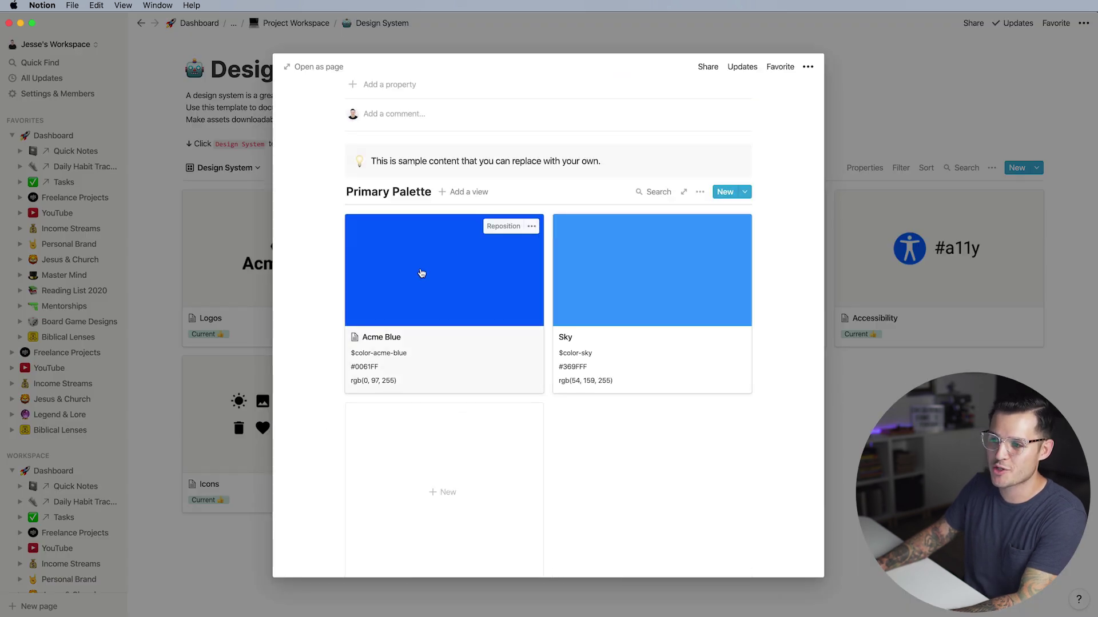
{"action": "left_click", "coordinate": [424, 299]}
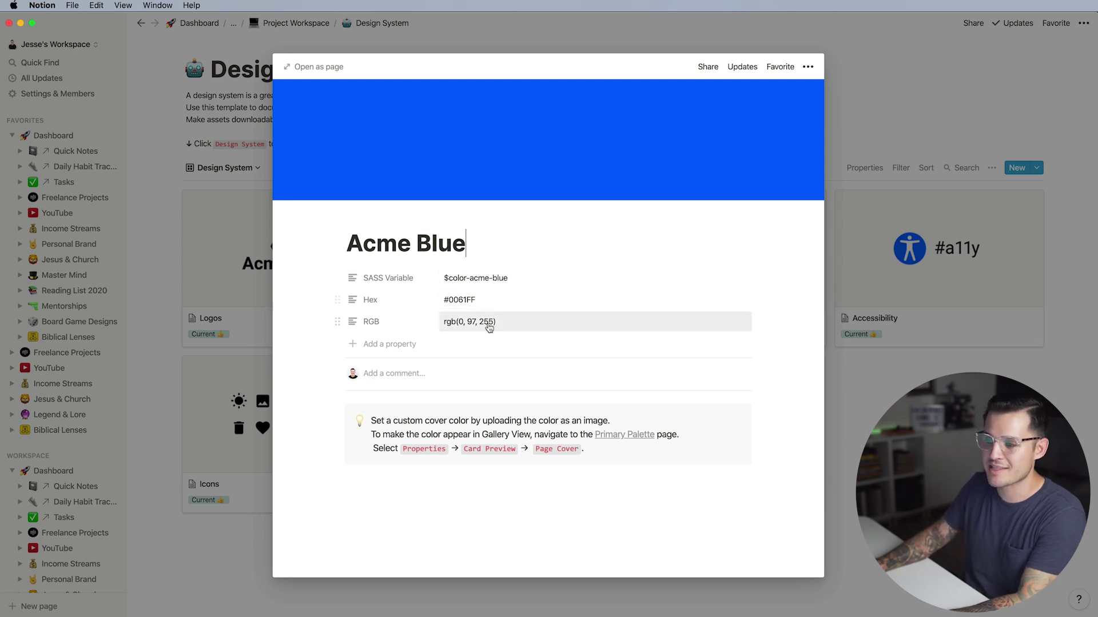
{"action": "key", "text": "Escape"}
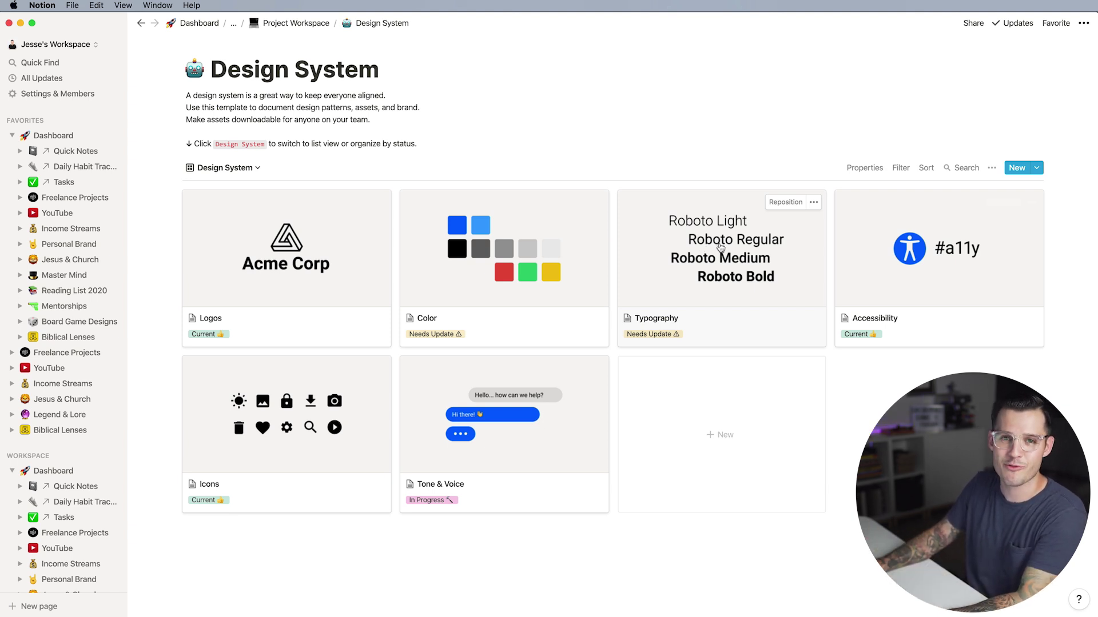
{"action": "left_click", "coordinate": [303, 23]}
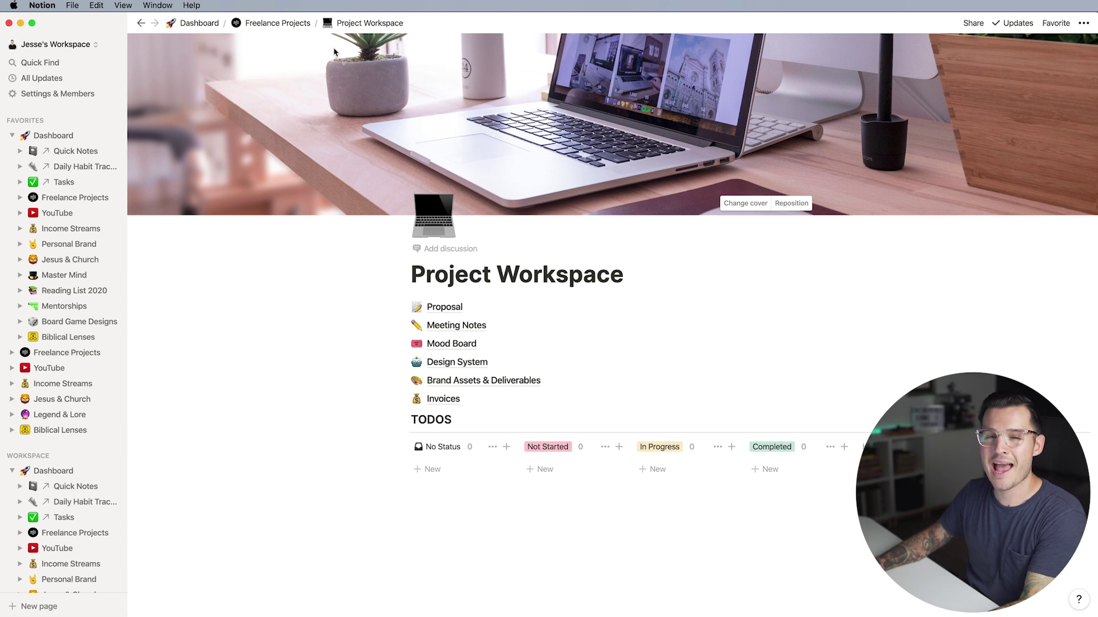
{"action": "left_click", "coordinate": [510, 380]}
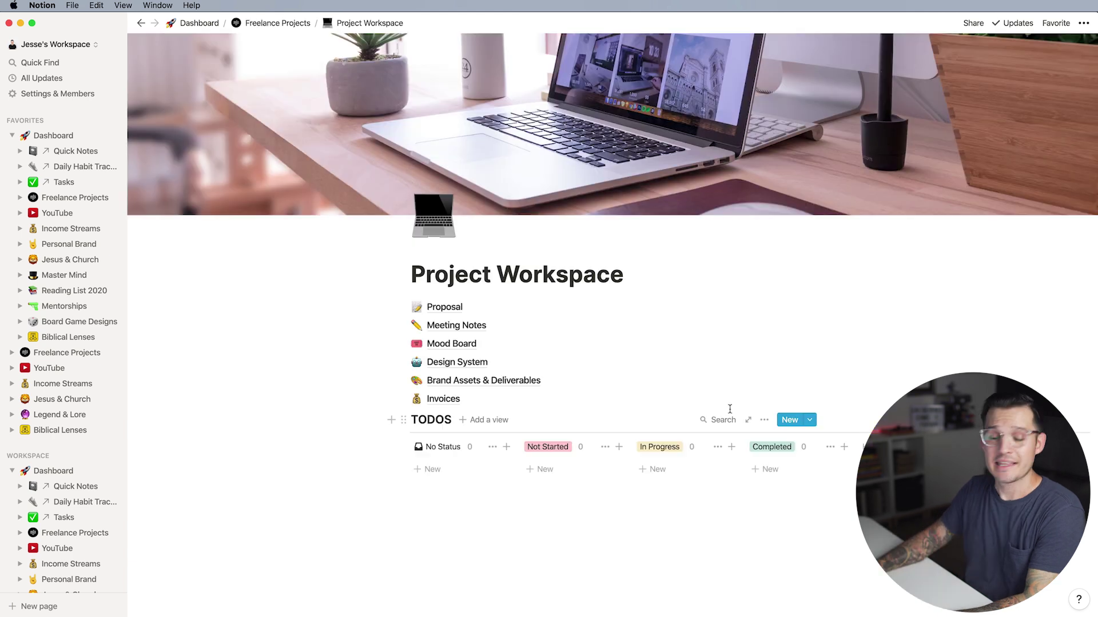
{"action": "left_click", "coordinate": [460, 403]}
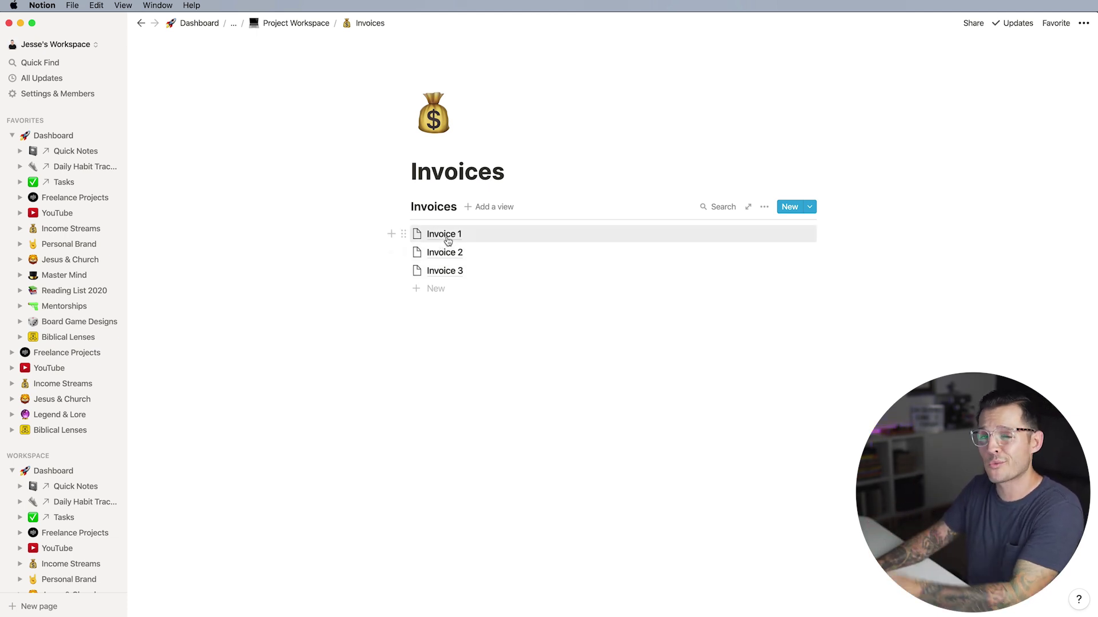
{"action": "key", "text": "super+bracketleft"}
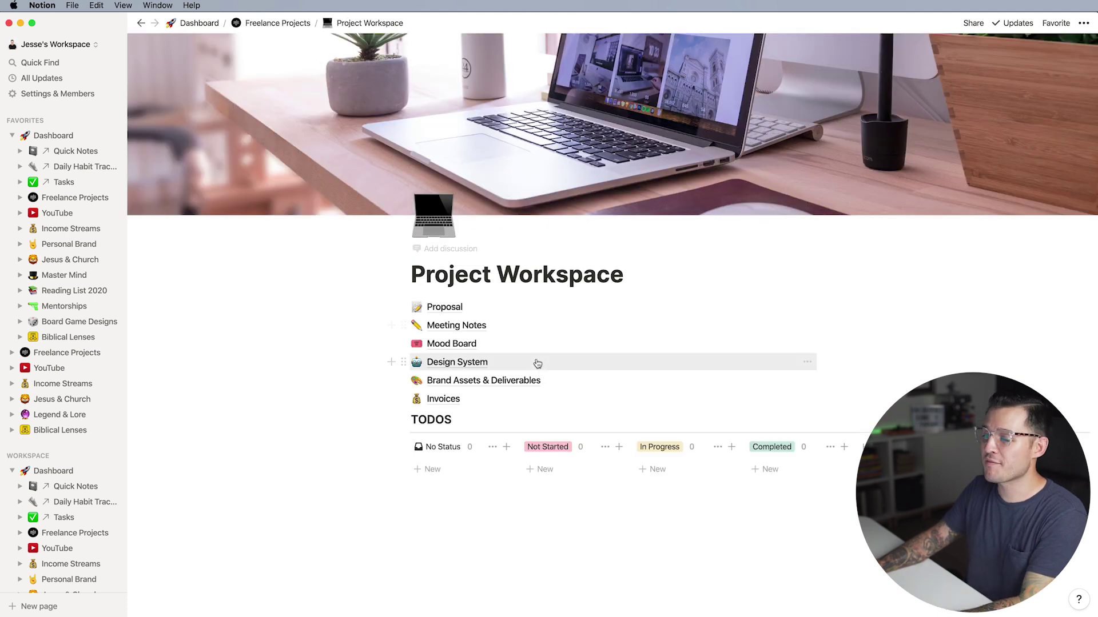
Add 'moodboard' and 'wireframe' TODOS tasks, then move wireframe to Completed and moodboard to Archived.
{"action": "scroll", "coordinate": [533, 362], "scroll_direction": "down", "scroll_amount": 2}
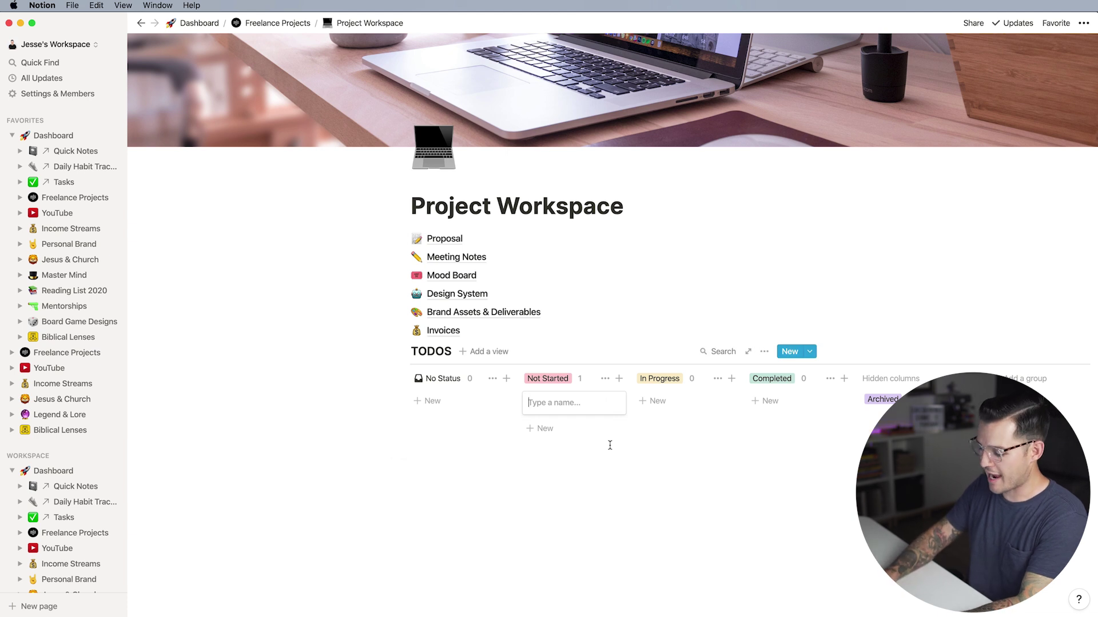
{"action": "type", "text": "moodboard"}
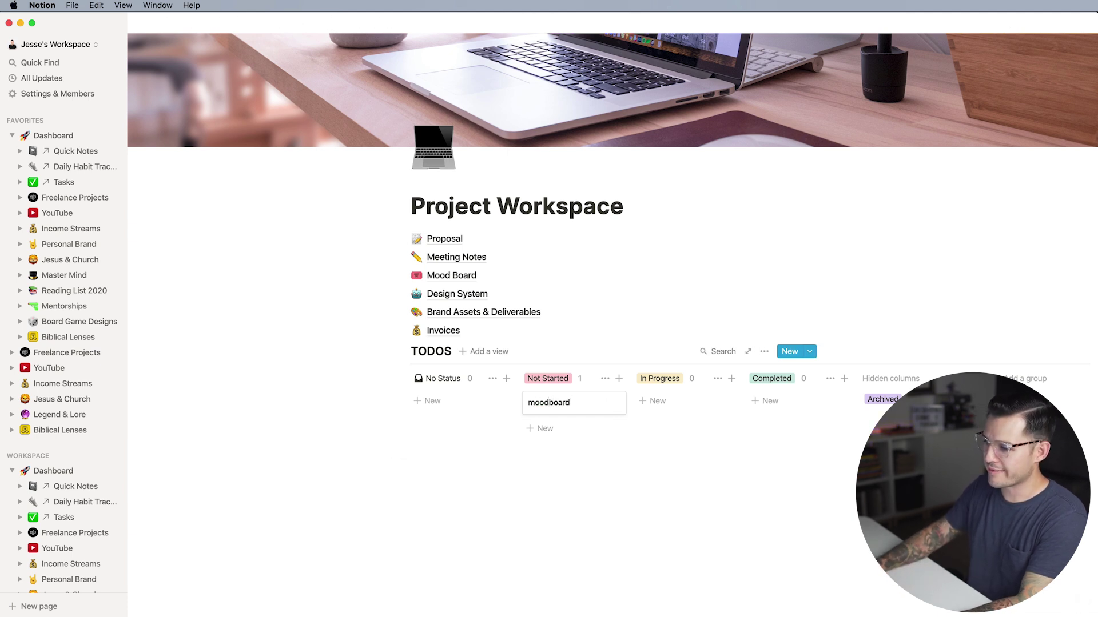
{"action": "key", "text": "Escape"}
{"action": "left_click", "coordinate": [573, 430]}
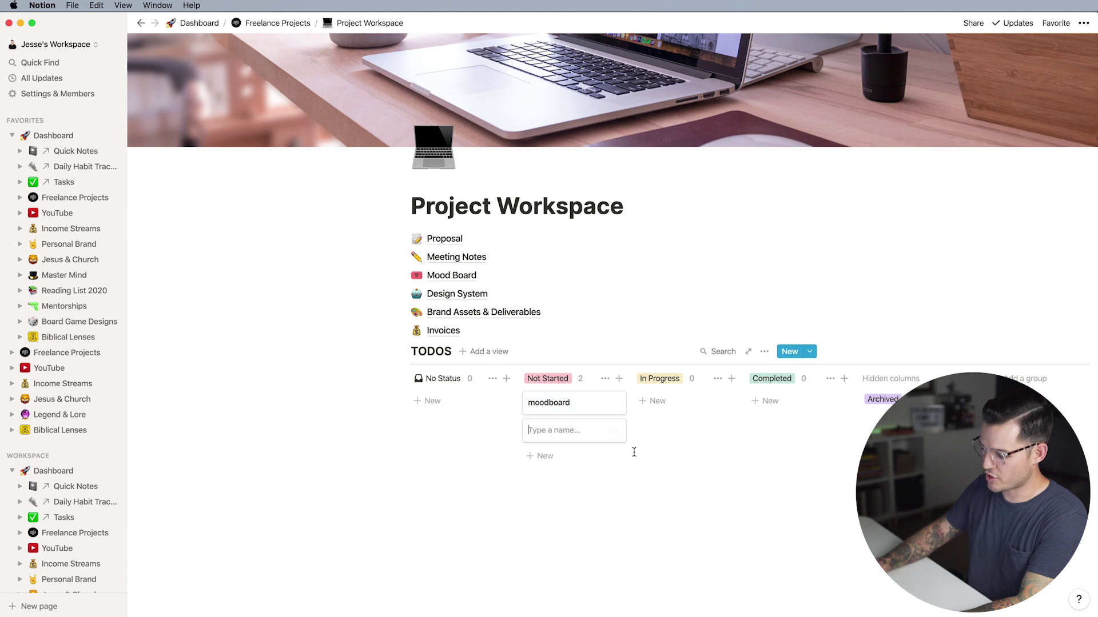
{"action": "type", "text": "wireframe"}
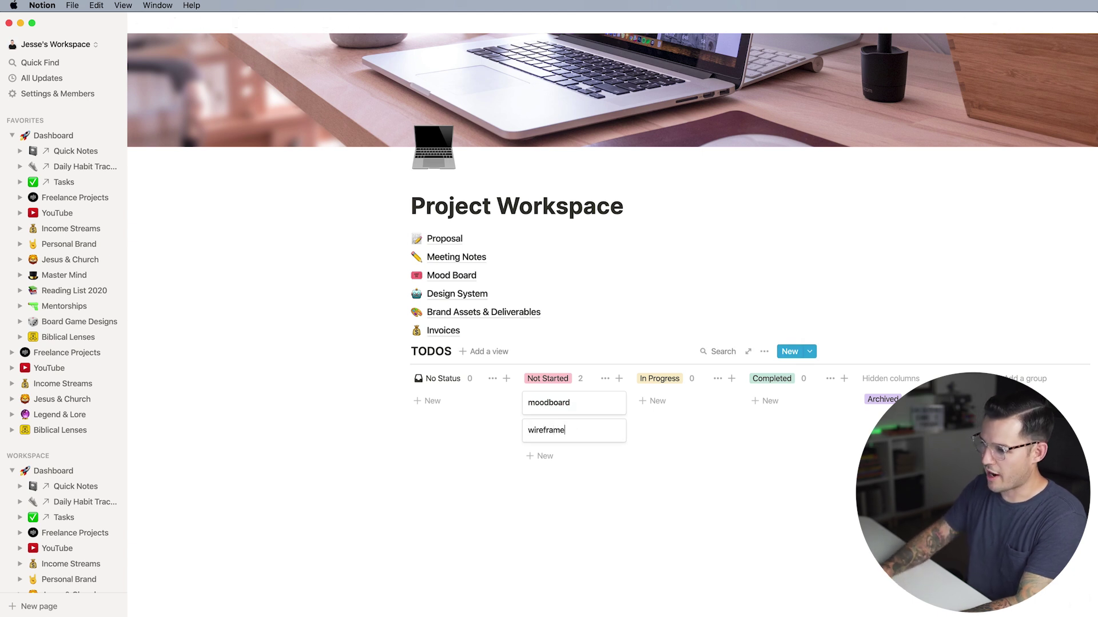
{"action": "left_click", "coordinate": [644, 500]}
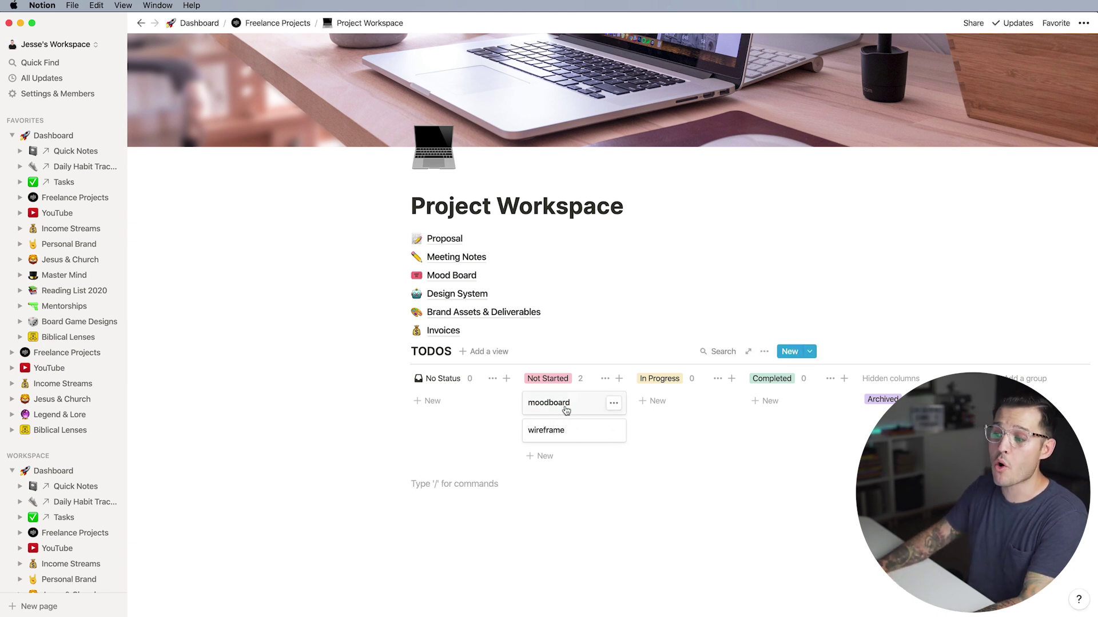
{"action": "left_click_drag", "start_coordinate": [564, 408], "coordinate": [780, 417]}
{"action": "left_click_drag", "start_coordinate": [703, 411], "coordinate": [883, 401]}
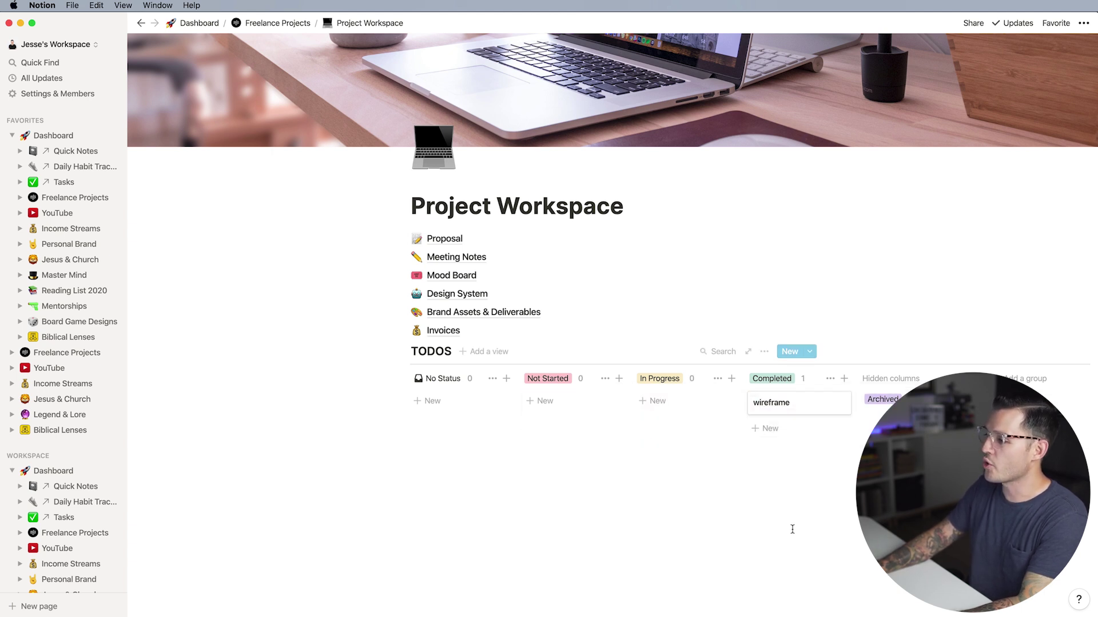